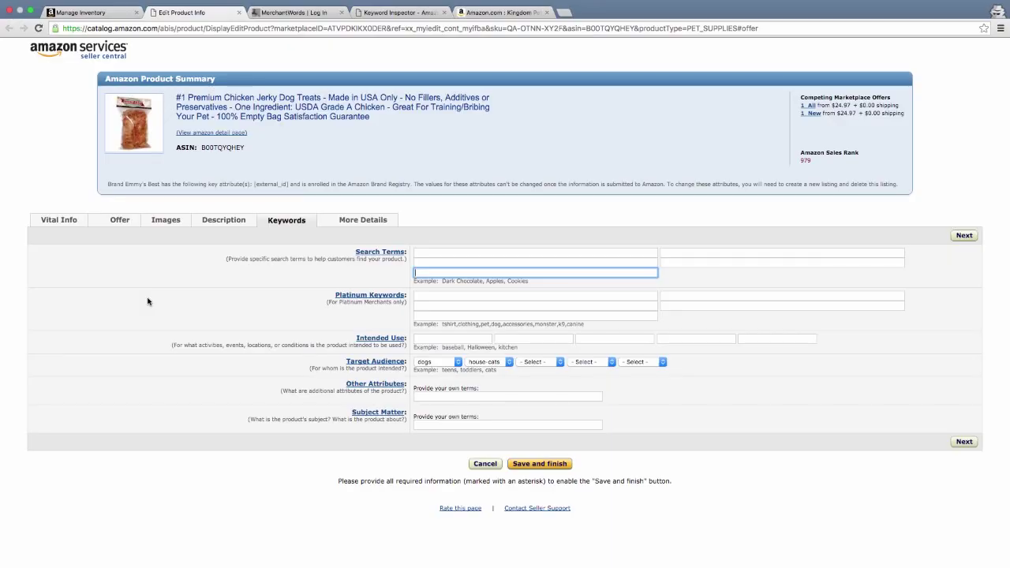
Look over the product's empty keyword fields and the MerchantWords and Keyword Inspector sites, ending on MerchantWords.
left_click(147, 302)
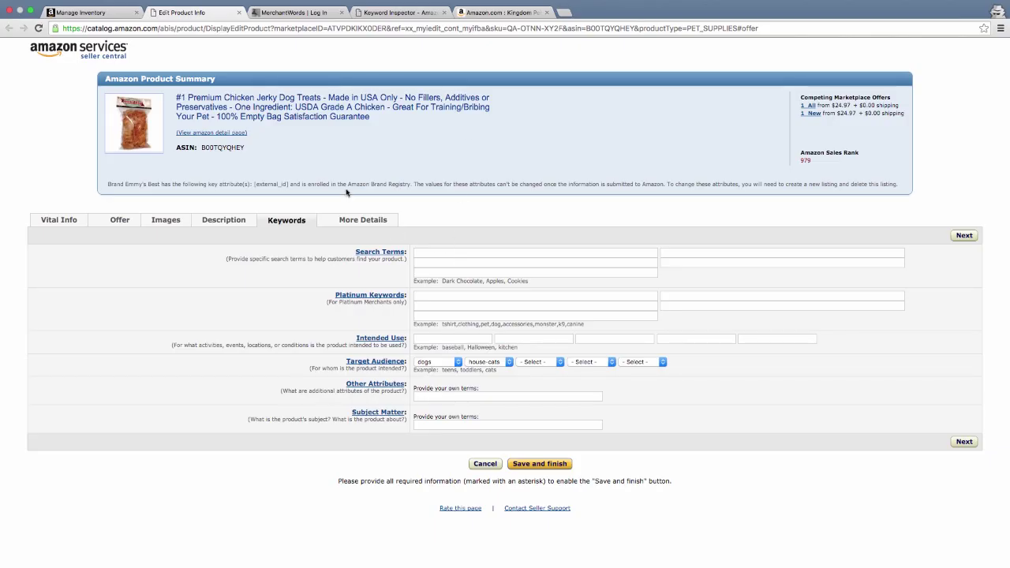
scroll(345, 192, "up", 1)
scroll(346, 191, "down", 1)
left_click(294, 13)
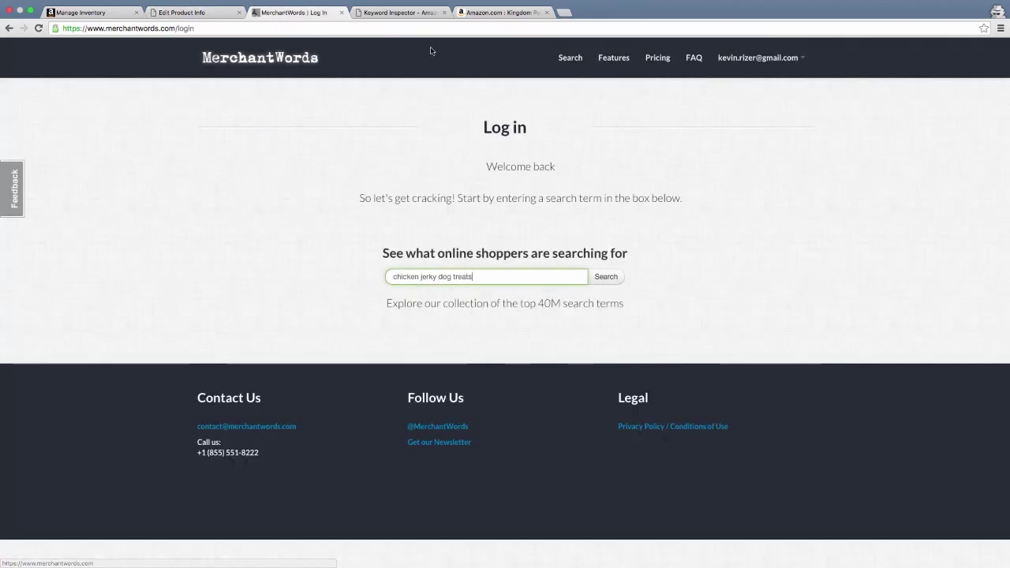
left_click(392, 18)
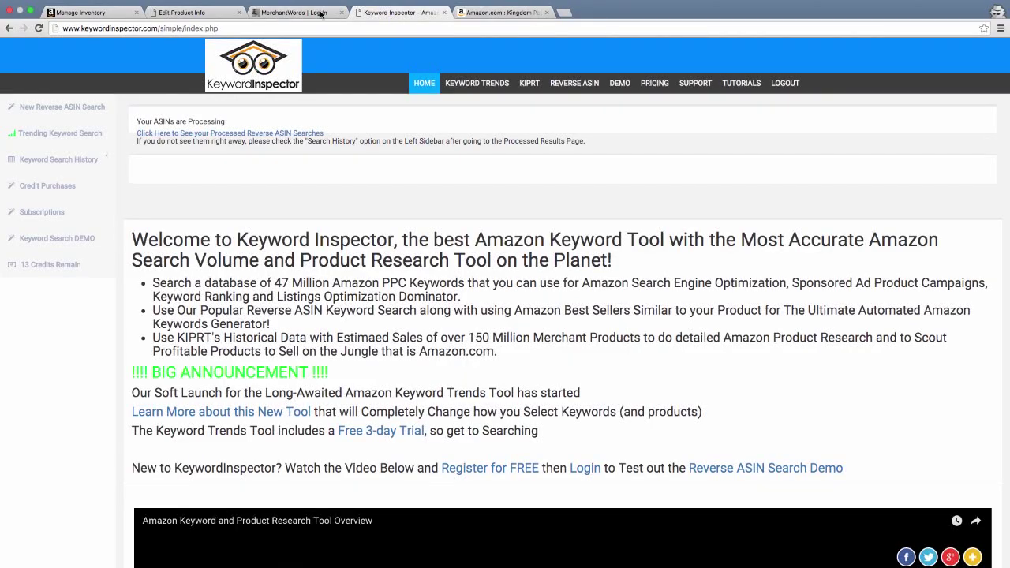
left_click(294, 13)
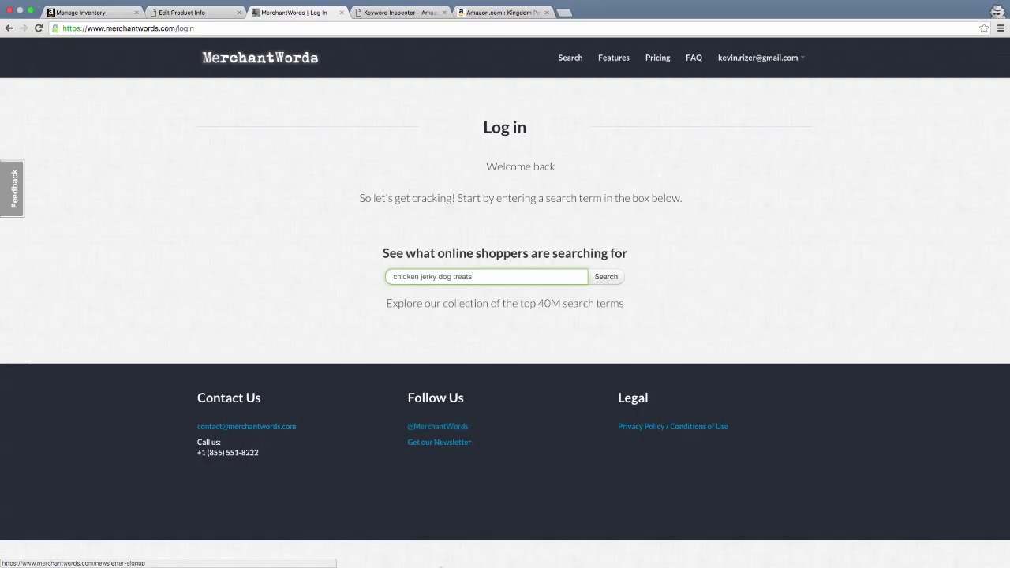
Switch to the Pages keyword document, show it full screen and append "treat dog" to the keyword line.
left_click(496, 555)
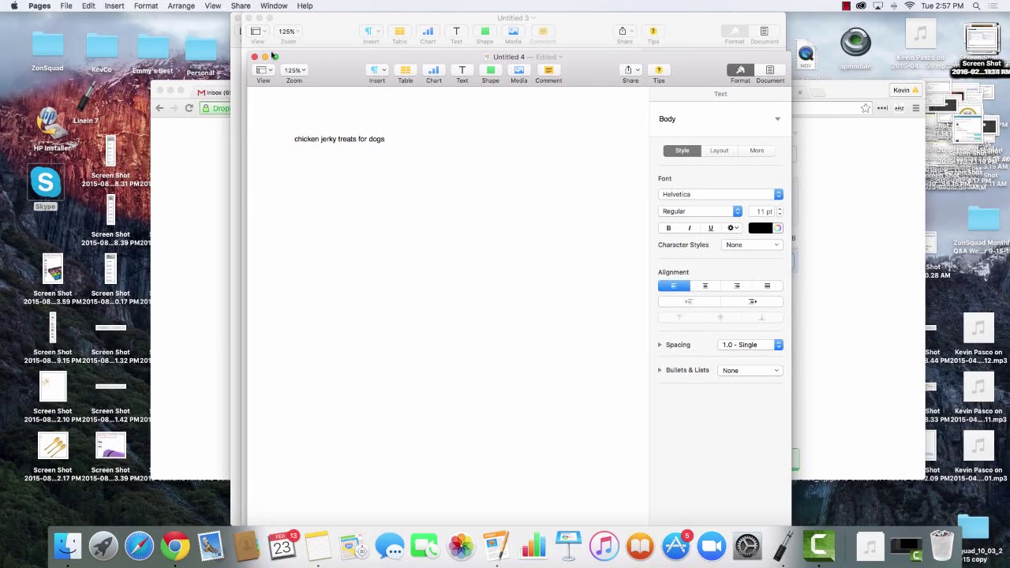
left_click(273, 57)
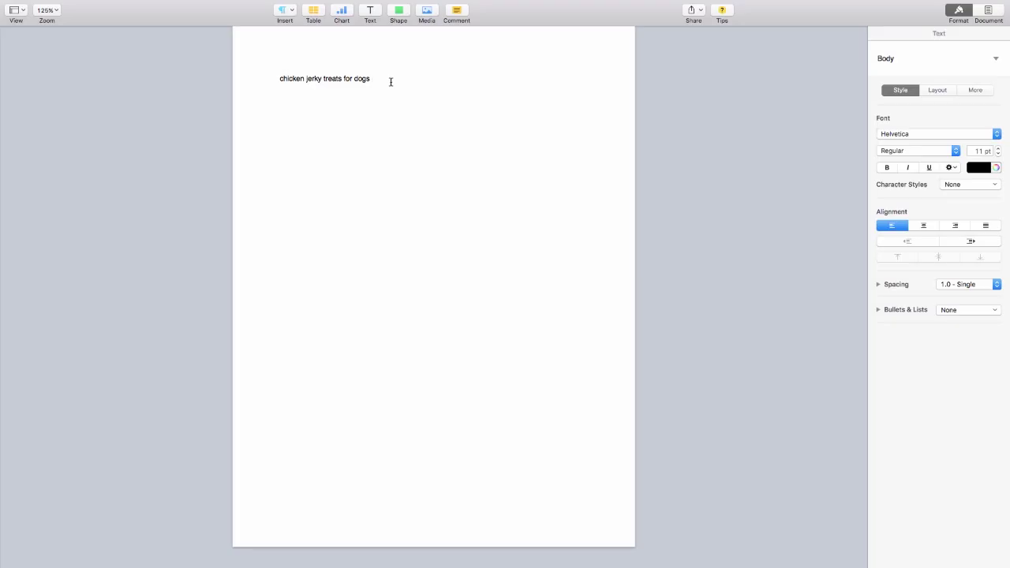
type("reat dog")
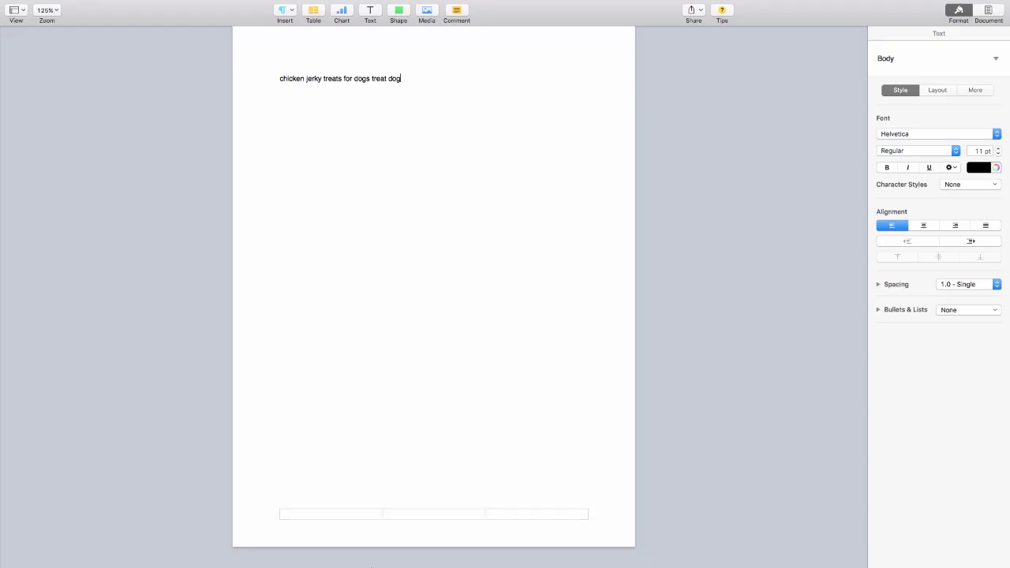
Return to MerchantWords in Chrome, search for "chicken jerky dog treats" and review the related search terms and their volumes.
mouse_move(349, 562)
left_click(176, 547)
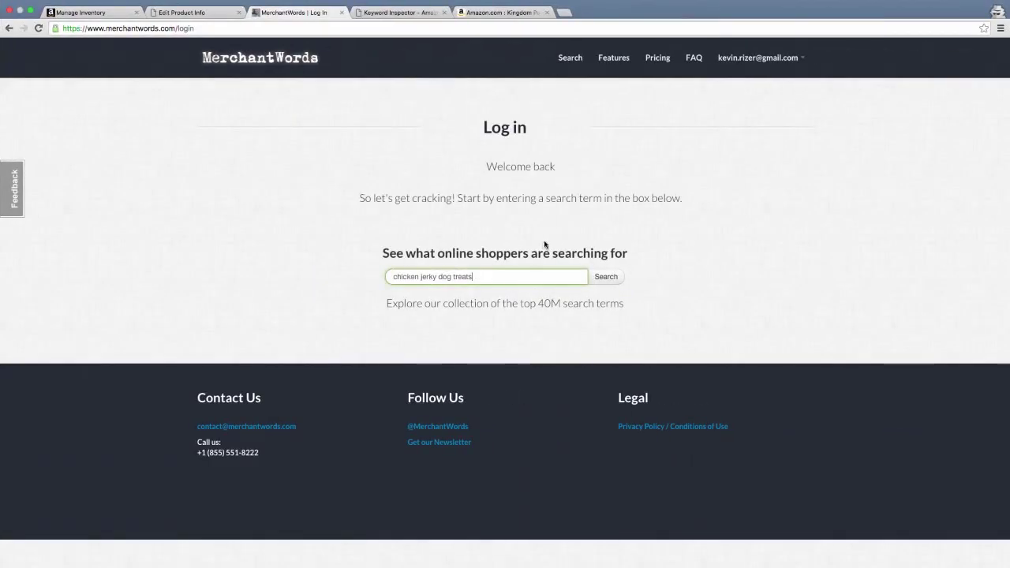
left_click(606, 276)
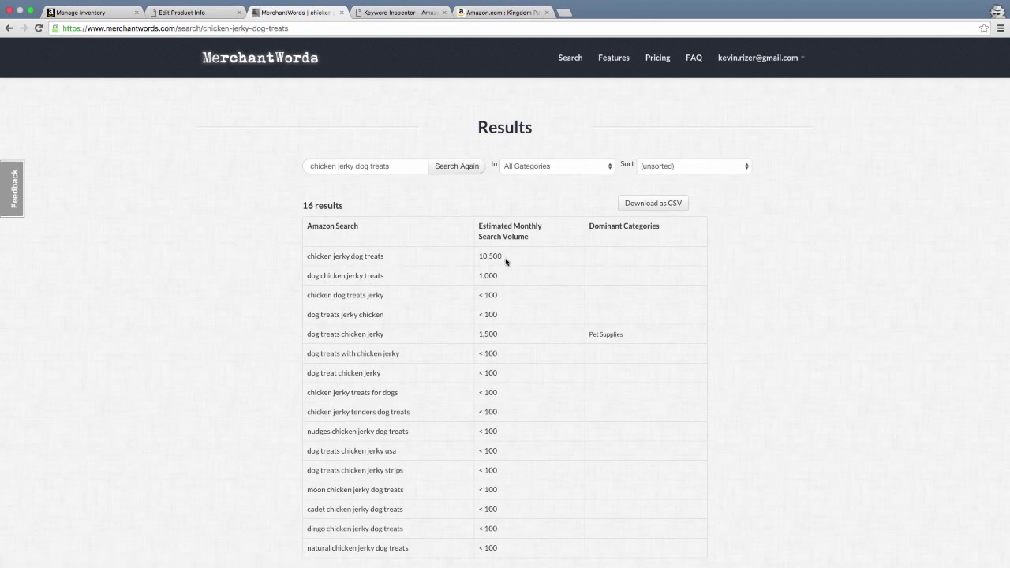
scroll(498, 253, "down", 5)
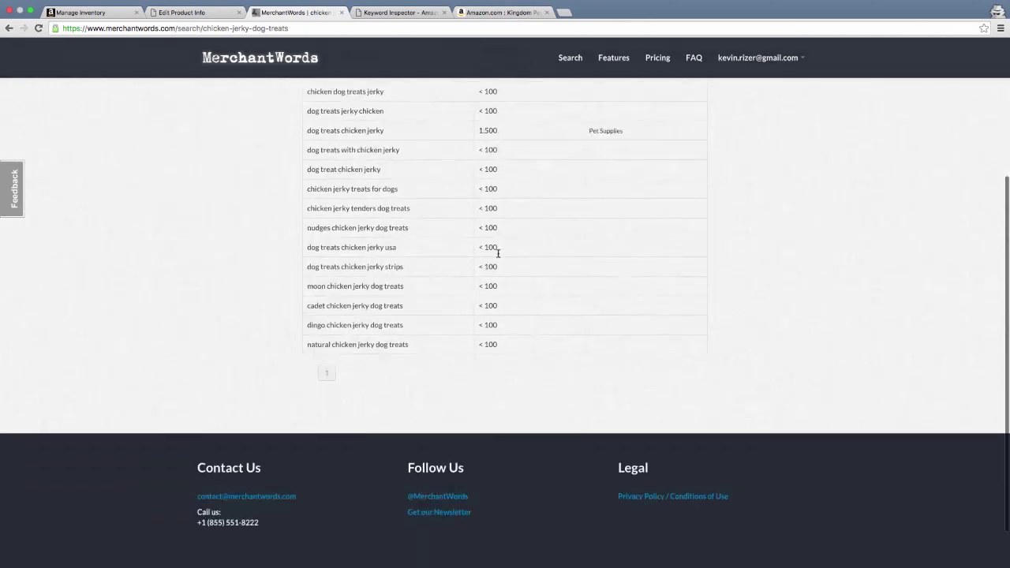
scroll(498, 253, "up", 5)
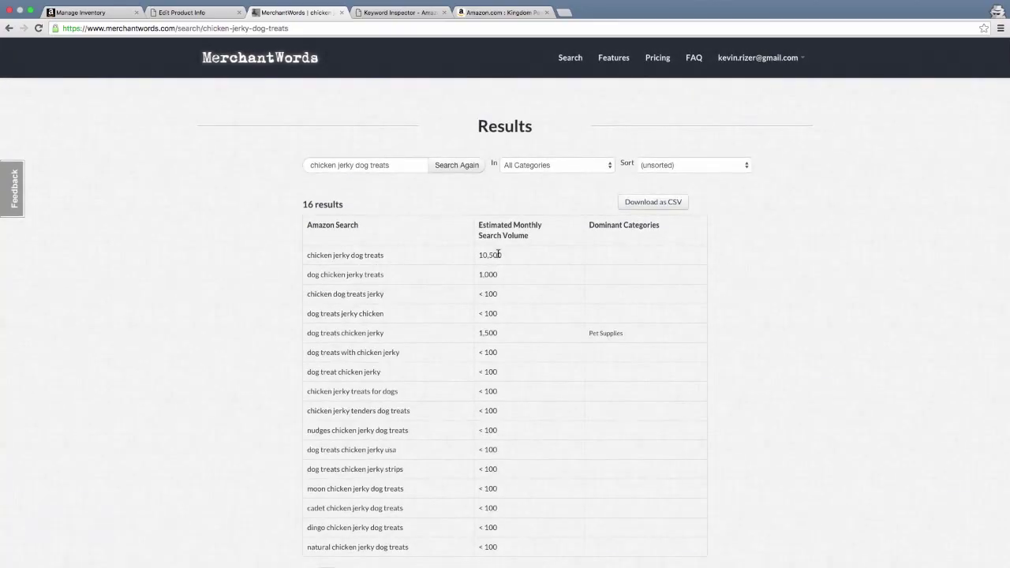
scroll(498, 253, "down", 2)
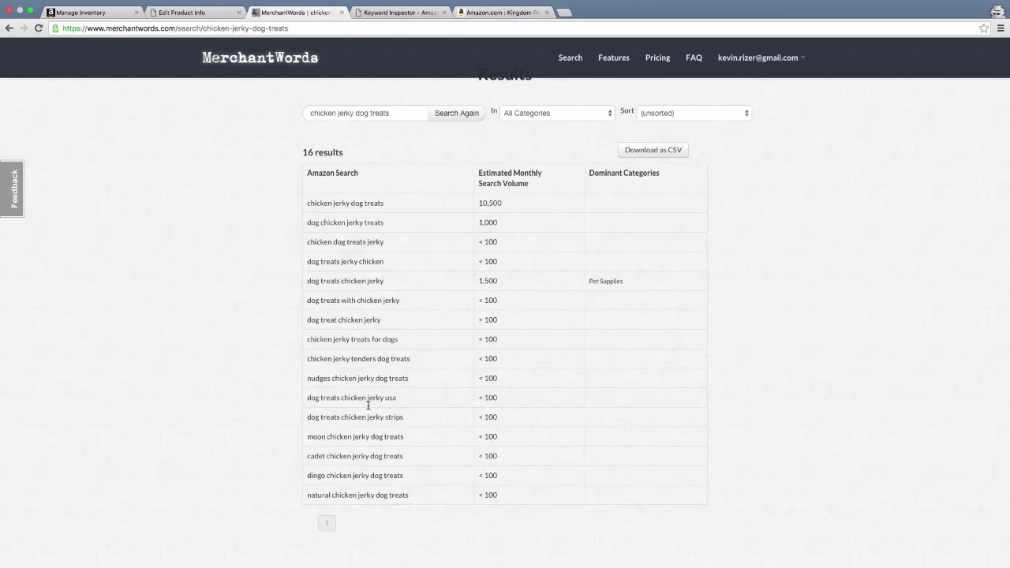
Switch to the Pages keyword document and append "natural with" to the keyword line.
mouse_move(361, 495)
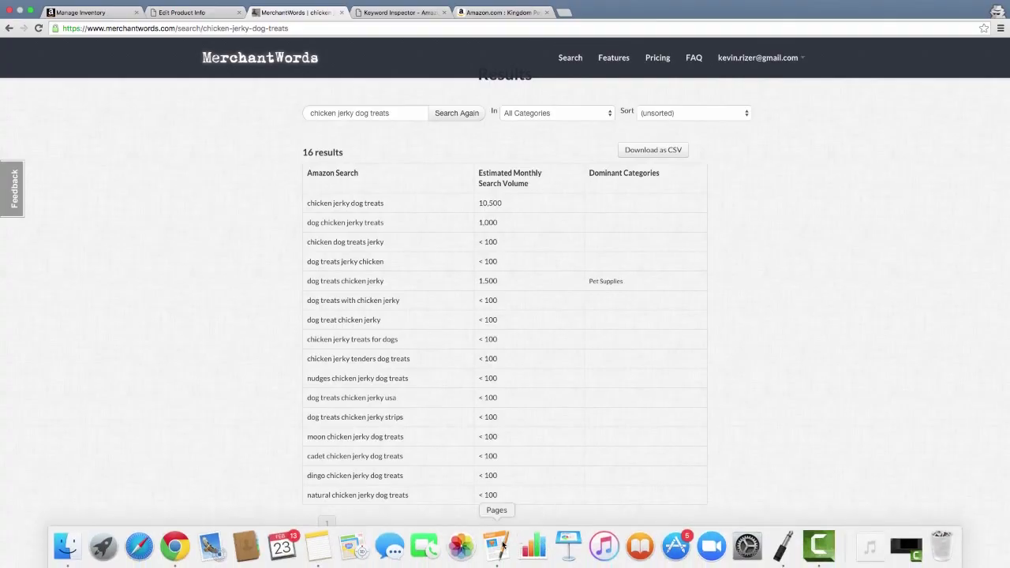
left_click(497, 552)
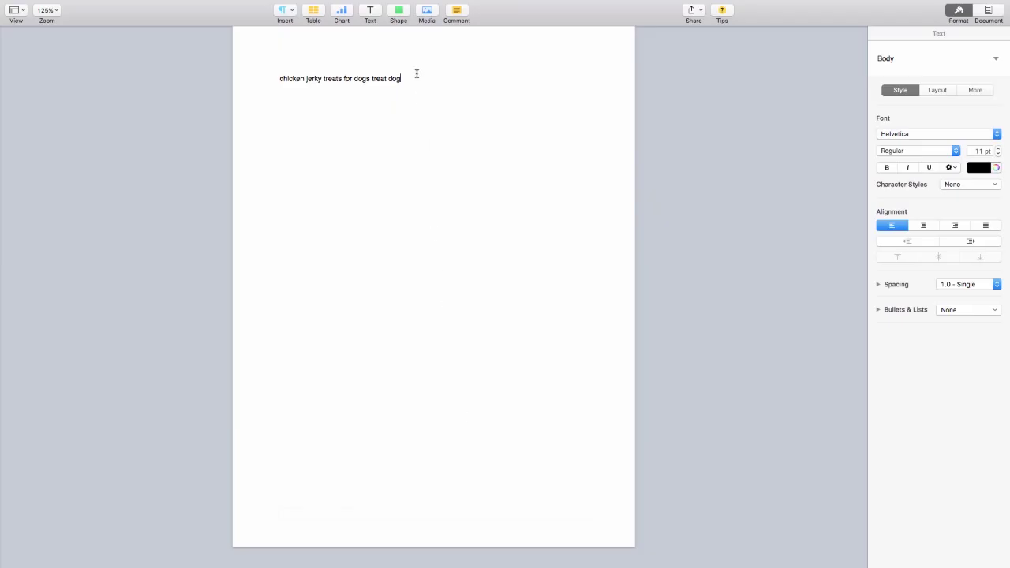
type("natural with")
Go back to MerchantWords in Chrome and run a broader search for "dog treats".
mouse_move(428, 557)
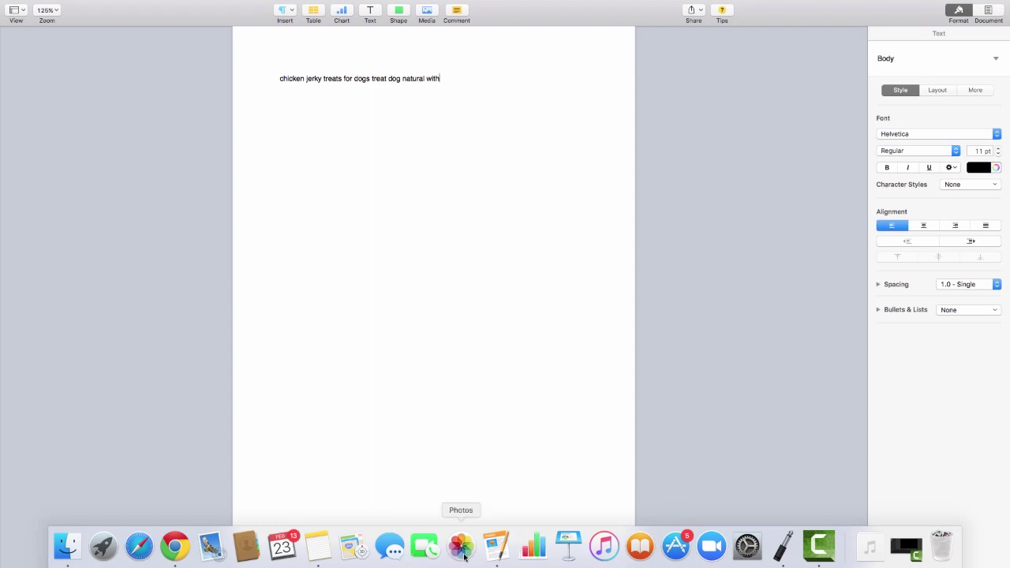
left_click(174, 545)
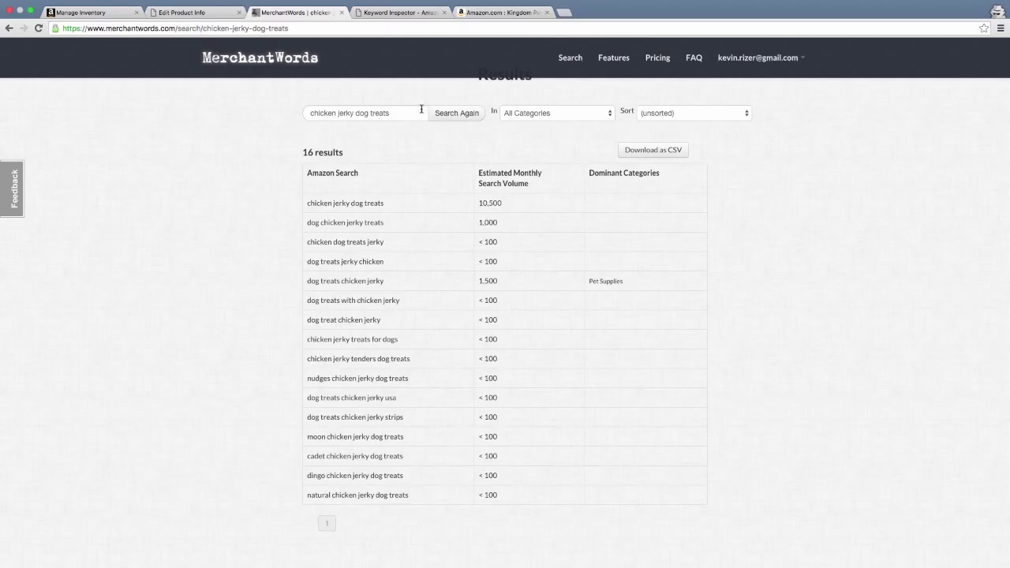
left_click(356, 113)
left_click_drag(356, 113, 283, 101)
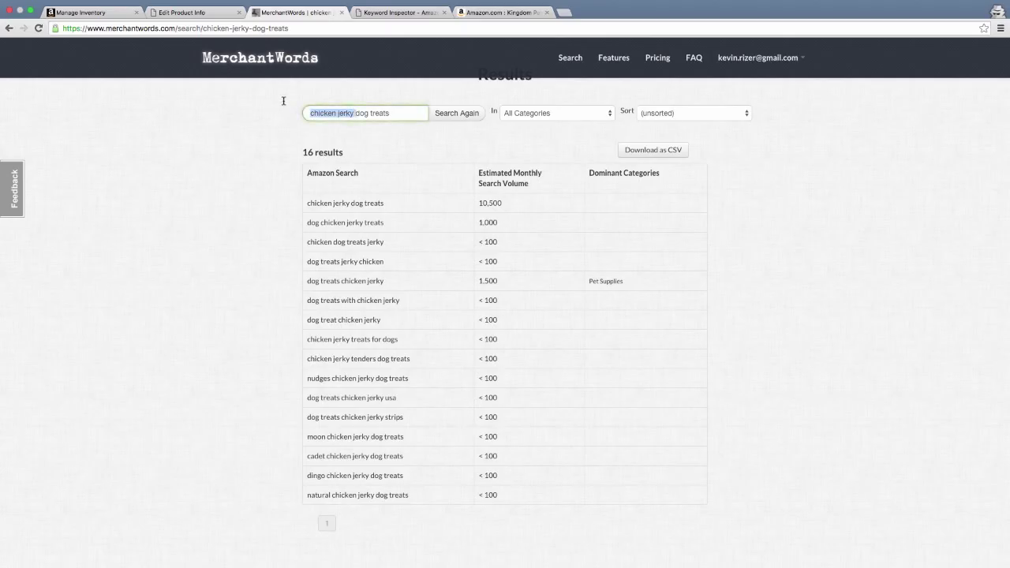
key("BackSpace")
key("Return")
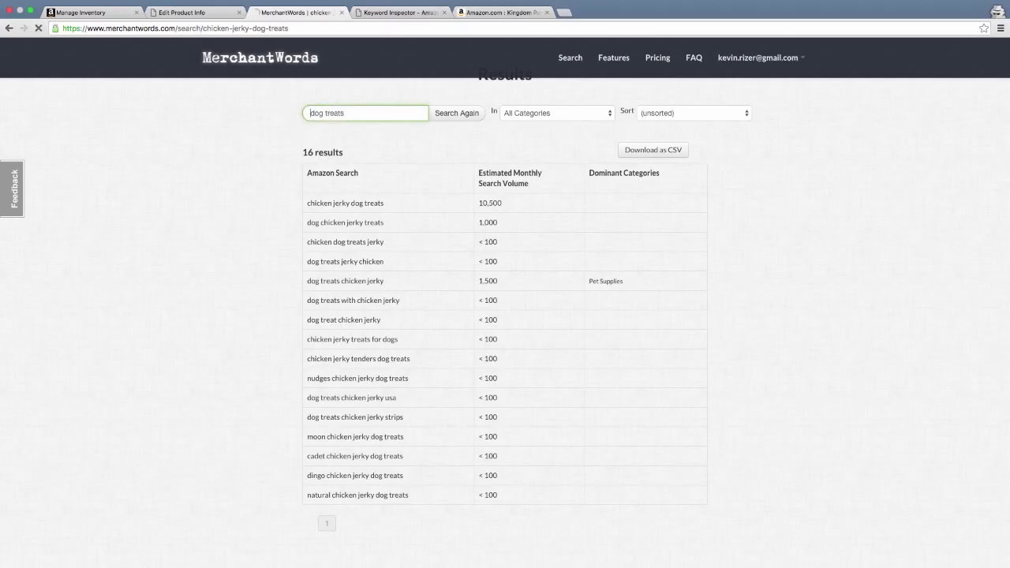
Scan the "dog treats" results for unused words and append "small simple" to the keyword line in Pages.
scroll(512, 288, "down", 1)
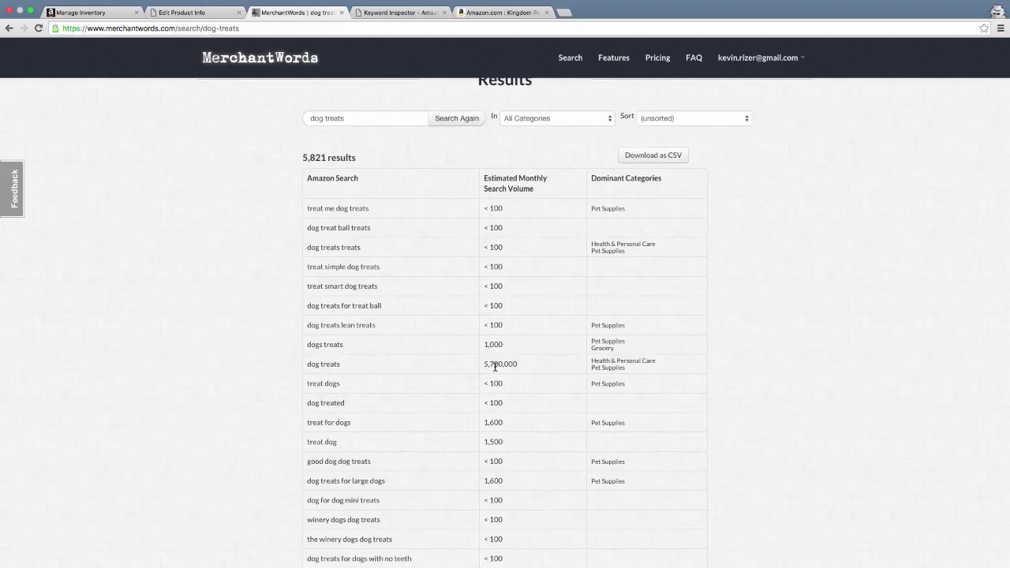
scroll(494, 365, "down", 2)
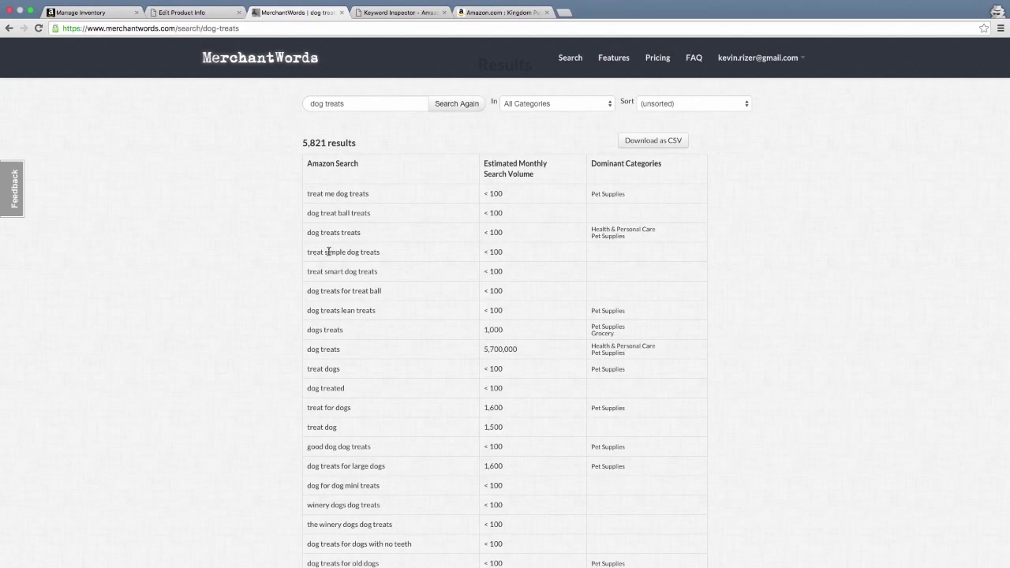
scroll(345, 418, "down", 5)
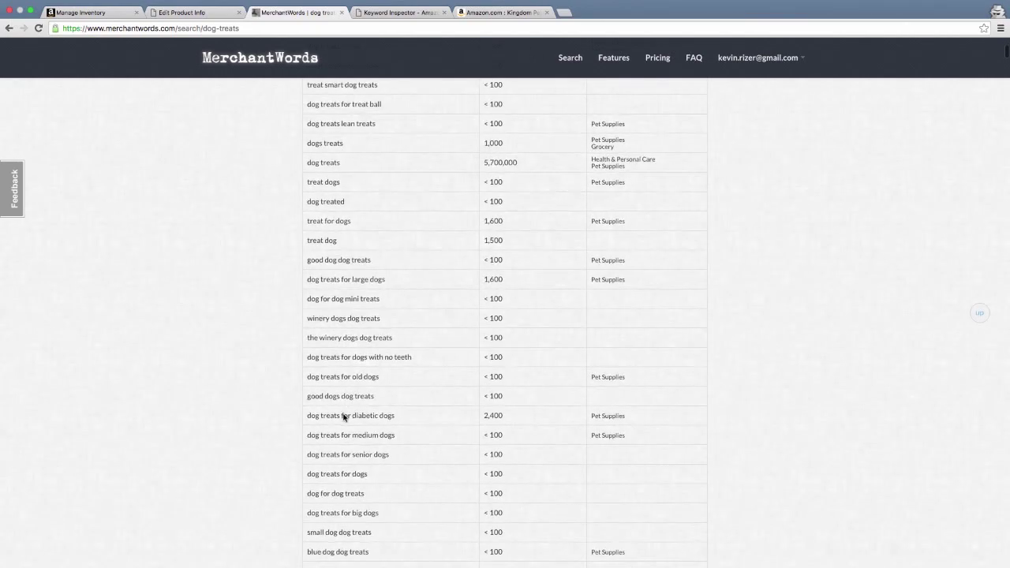
scroll(344, 417, "down", 10)
scroll(343, 417, "up", 2)
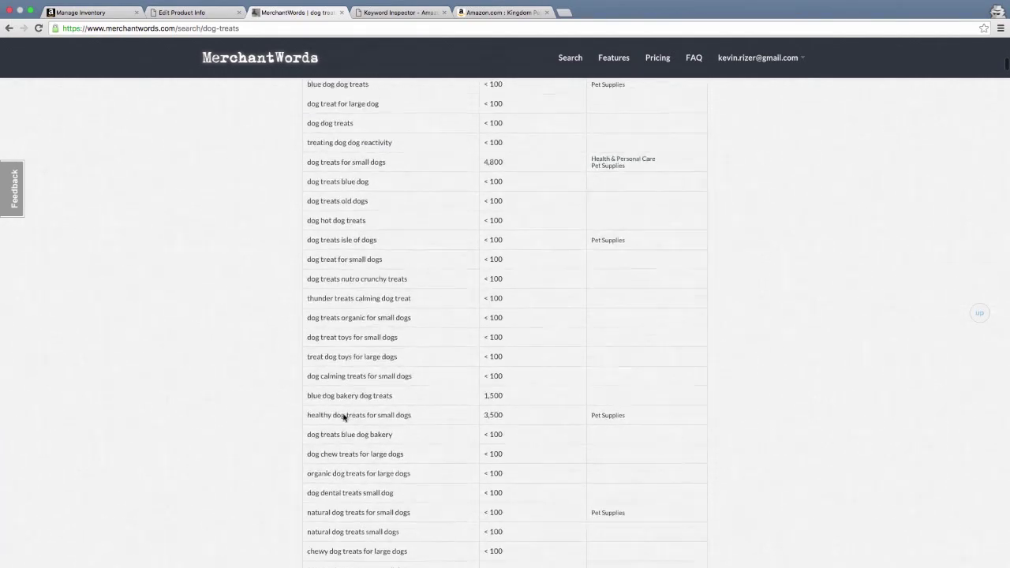
scroll(344, 417, "up", 1)
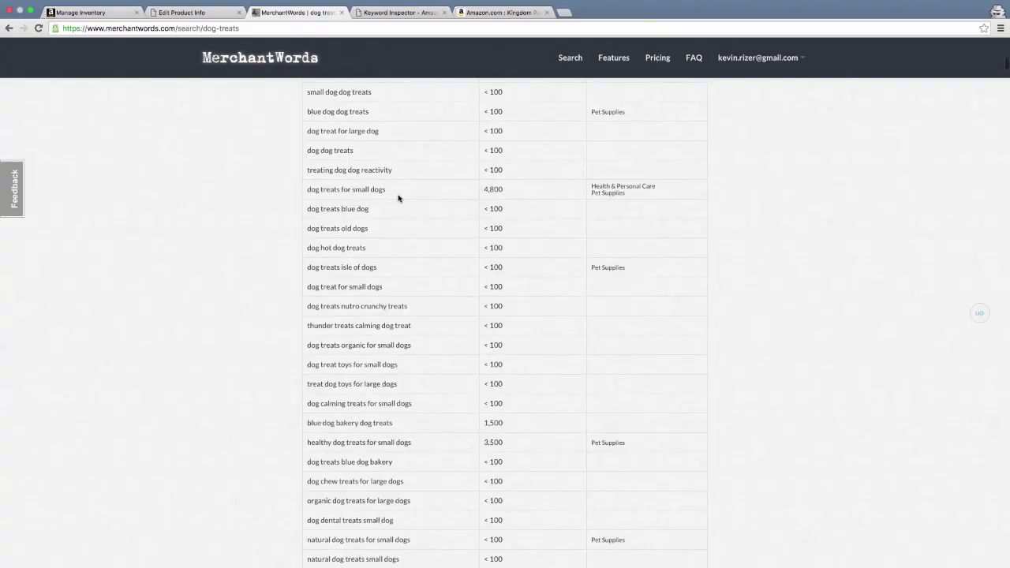
scroll(402, 197, "down", 5)
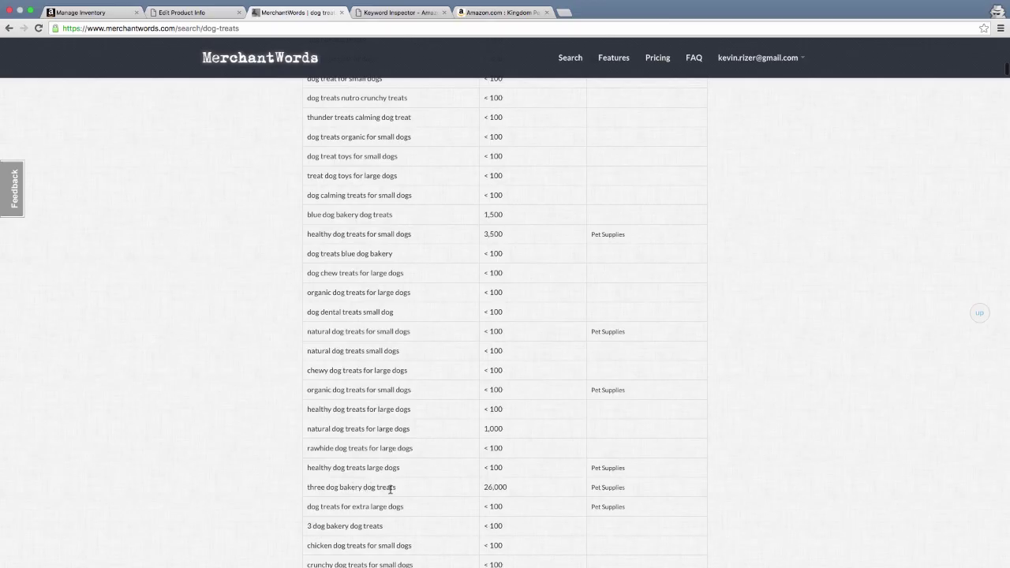
mouse_move(446, 564)
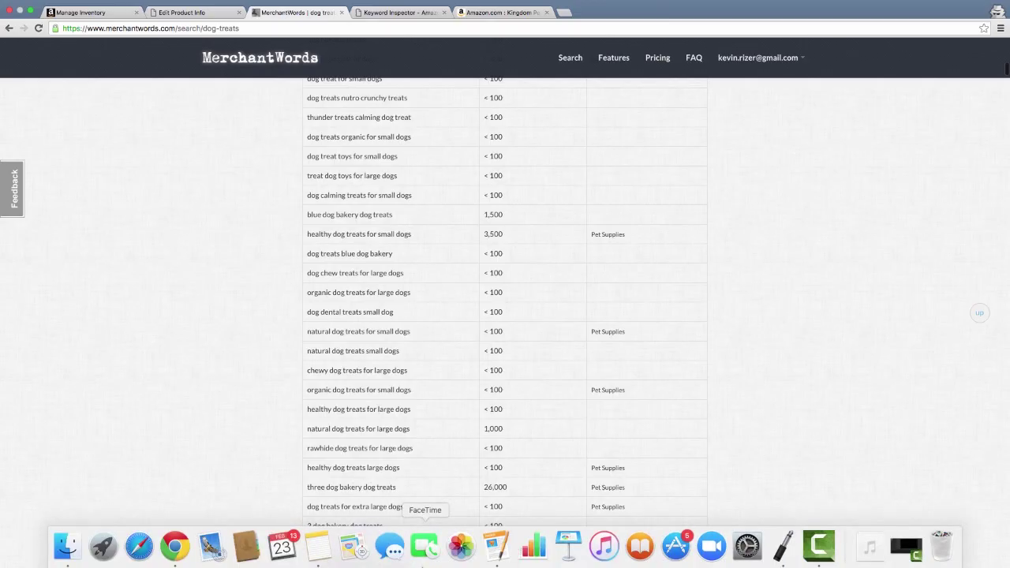
left_click(493, 550)
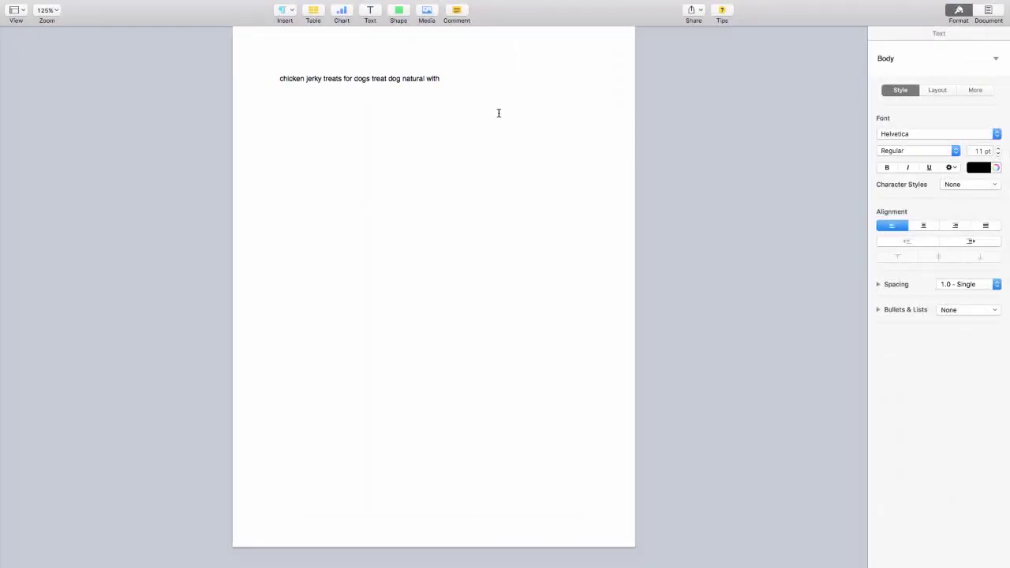
type("small simple")
Check further "dog treats" results in Chrome and add "buffalo" to the keyword line in Pages.
mouse_move(419, 564)
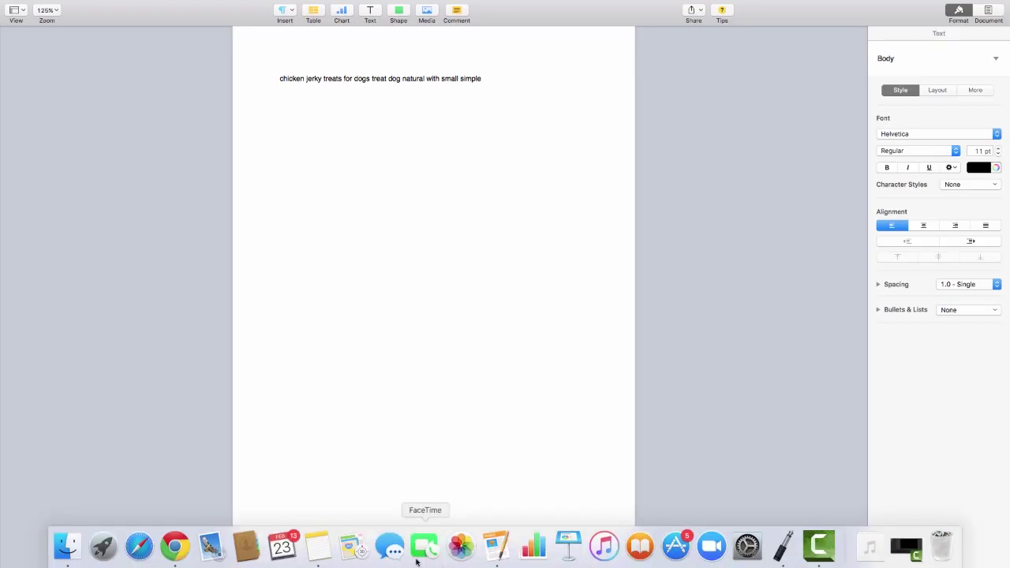
left_click(177, 550)
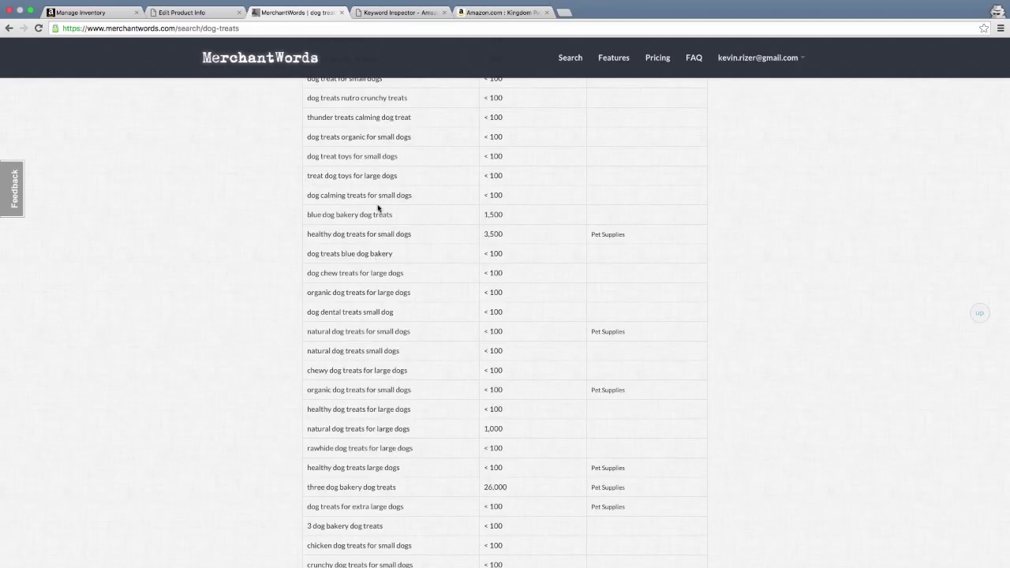
scroll(378, 210, "down", 3)
scroll(378, 331, "down", 7)
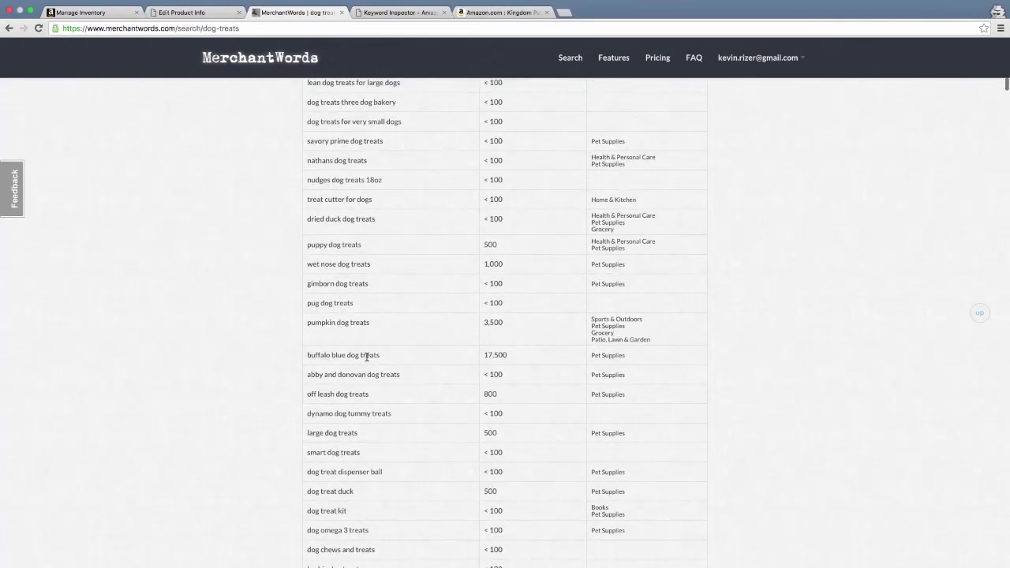
mouse_move(430, 562)
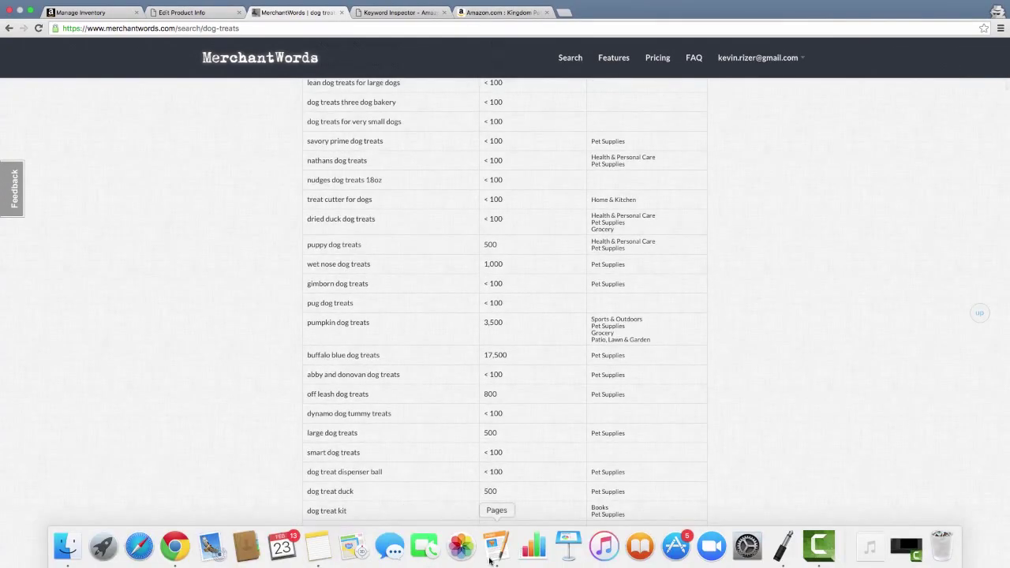
left_click(496, 546)
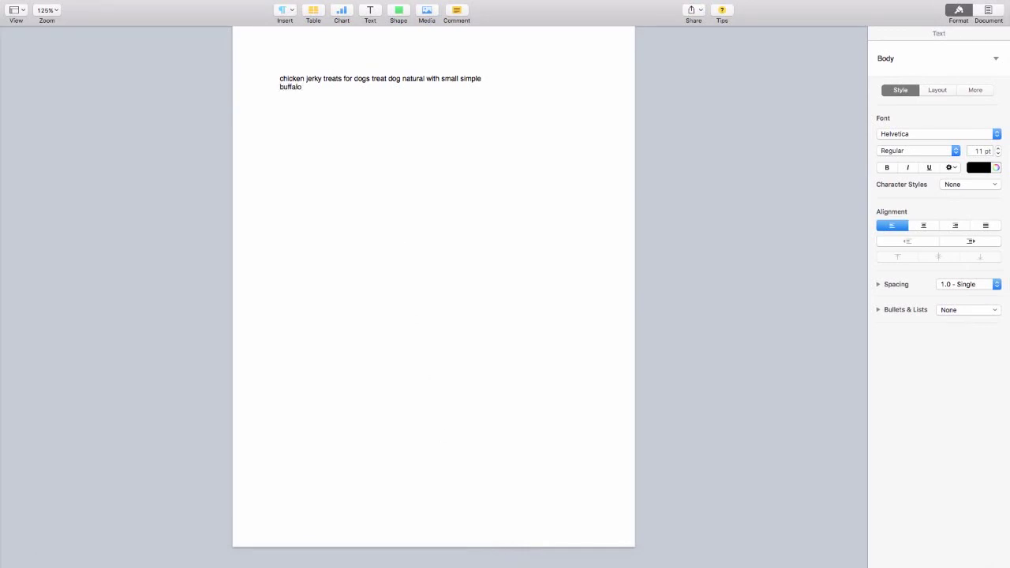
Return to Chrome and scan further down the MerchantWords "dog treats" results for high-volume phrases containing unused words.
mouse_move(389, 562)
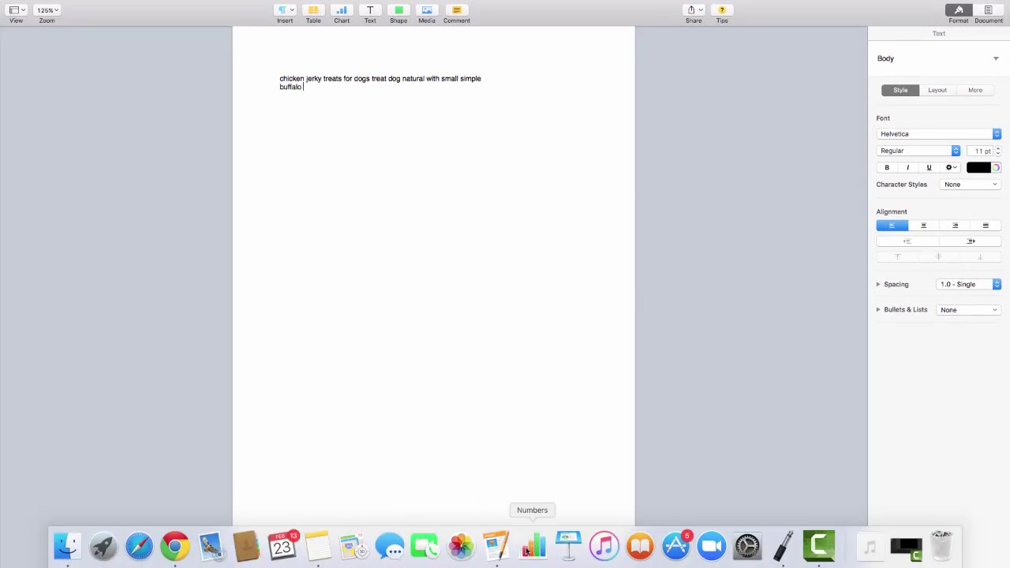
left_click(174, 546)
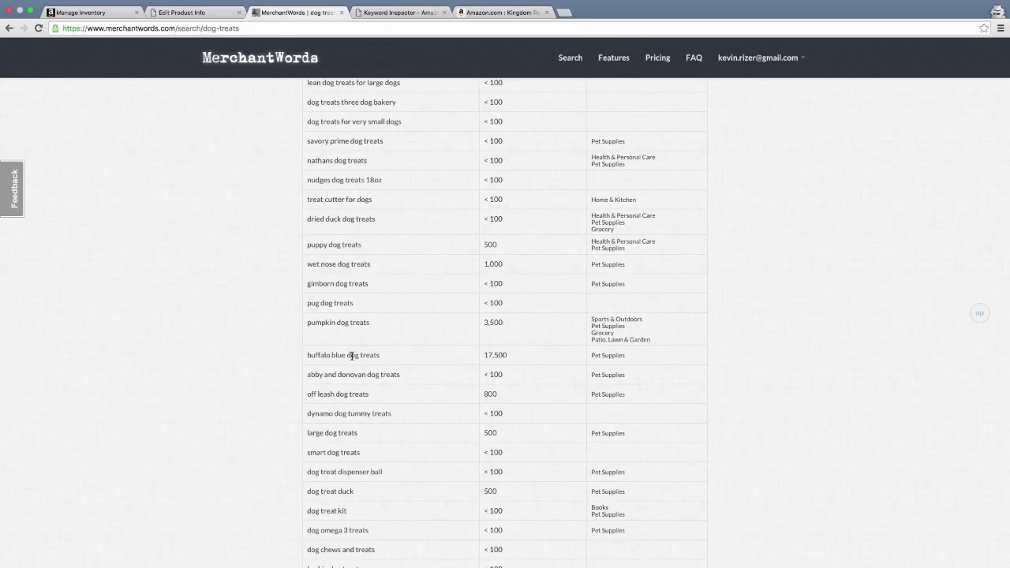
scroll(351, 357, "down", 10)
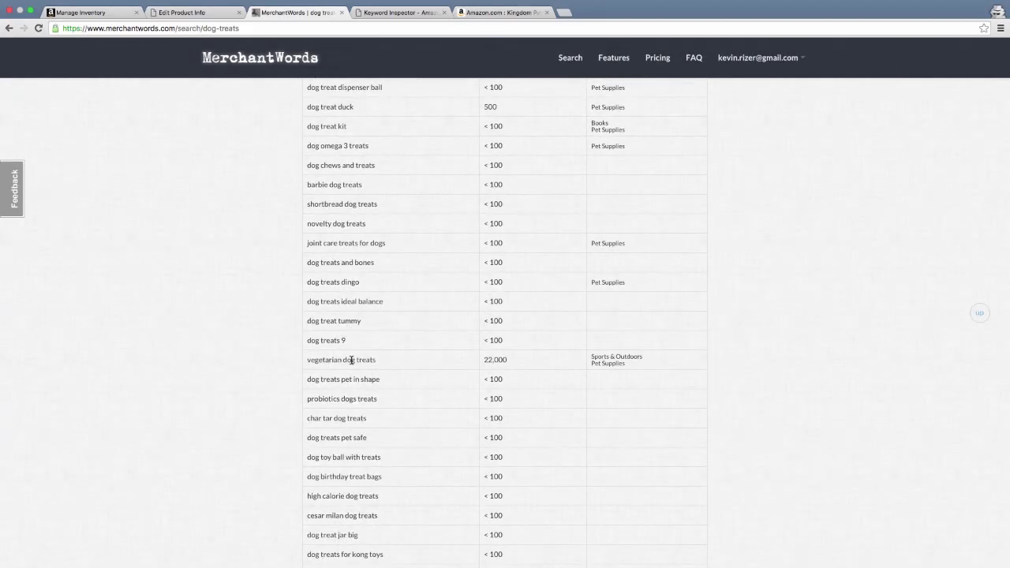
left_click_drag(341, 360, 303, 359)
scroll(307, 360, "down", 7)
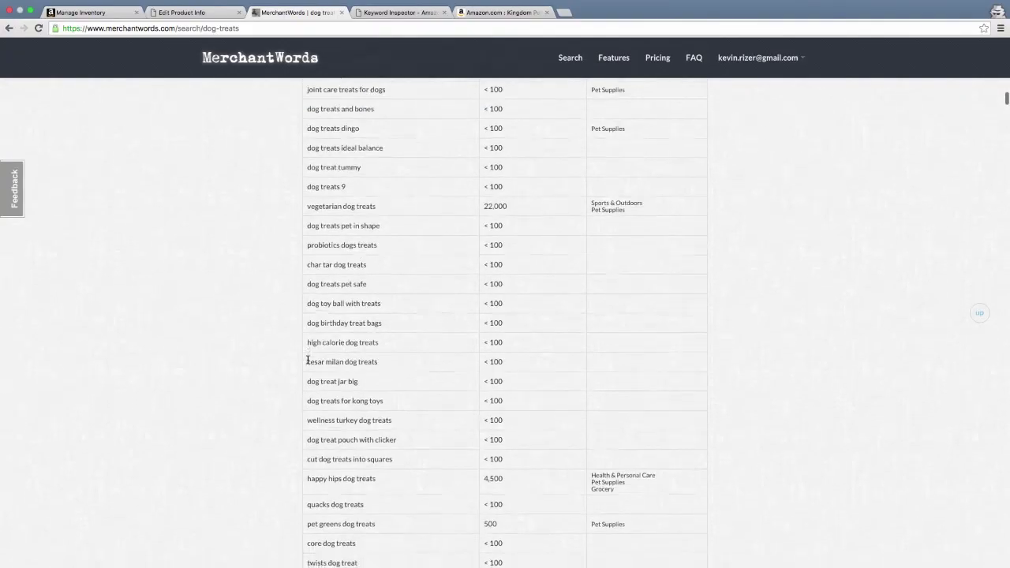
scroll(308, 362, "down", 5)
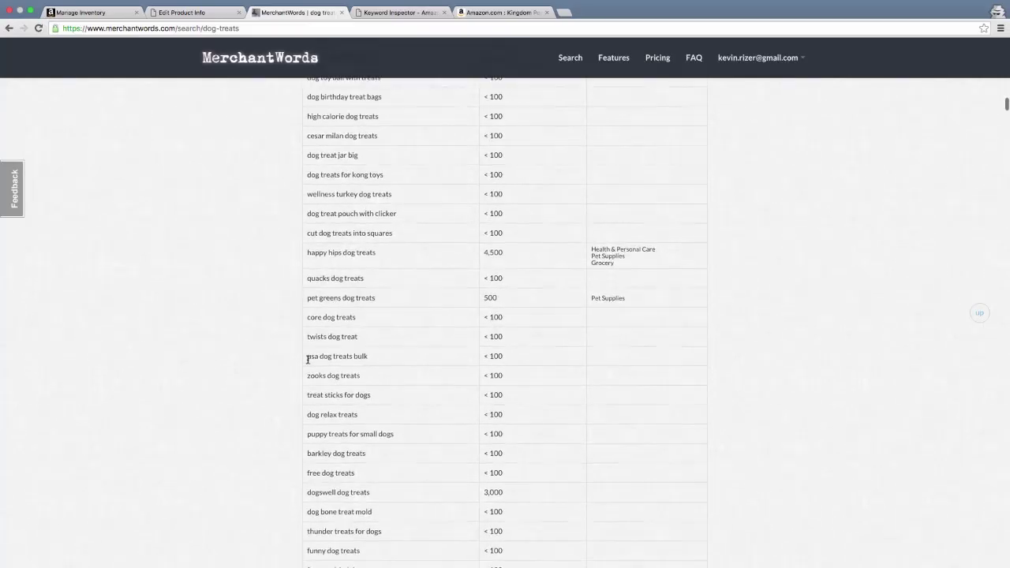
scroll(308, 362, "down", 1)
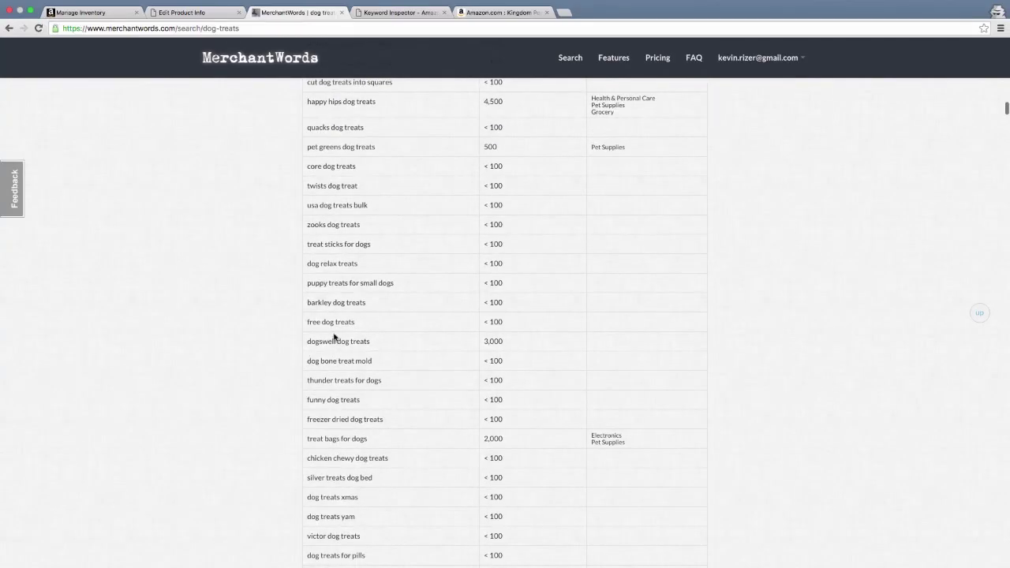
scroll(365, 341, "down", 7)
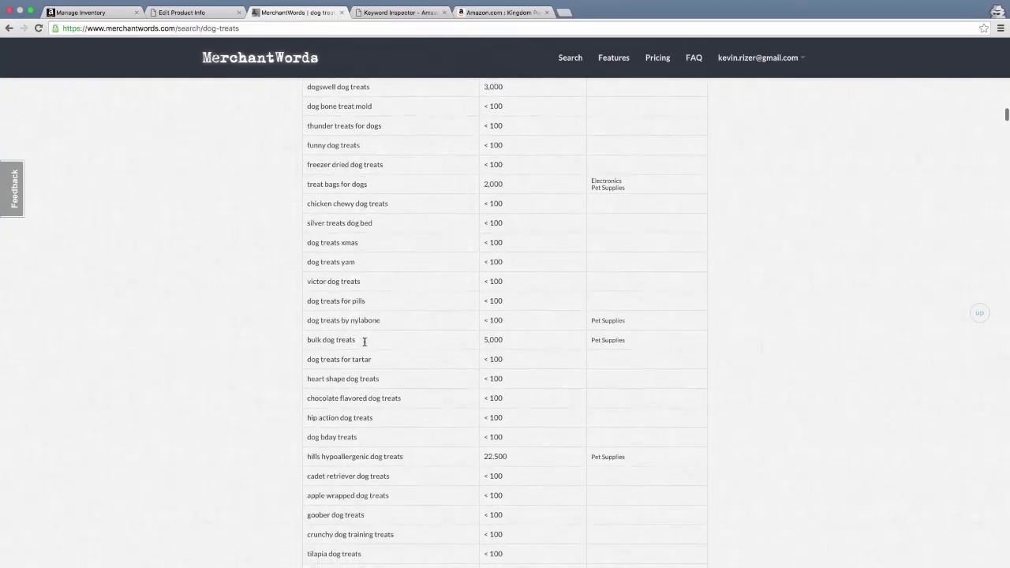
scroll(365, 341, "down", 2)
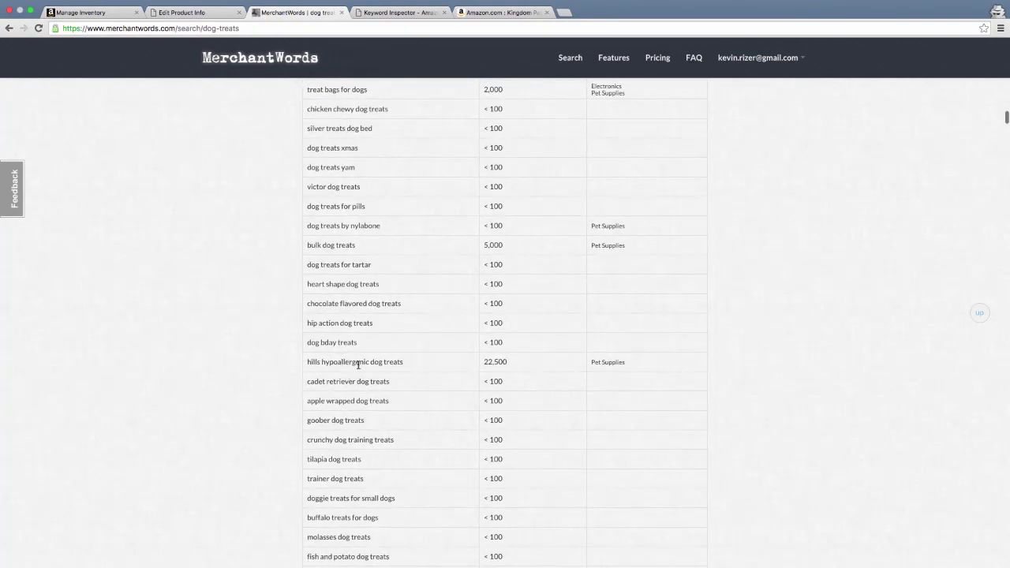
scroll(388, 357, "down", 14)
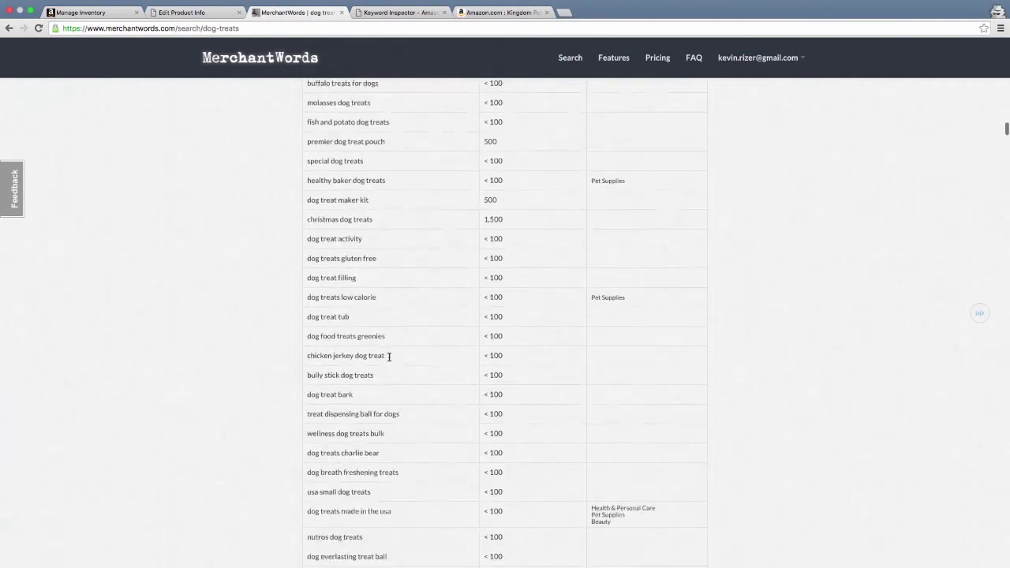
scroll(389, 358, "down", 14)
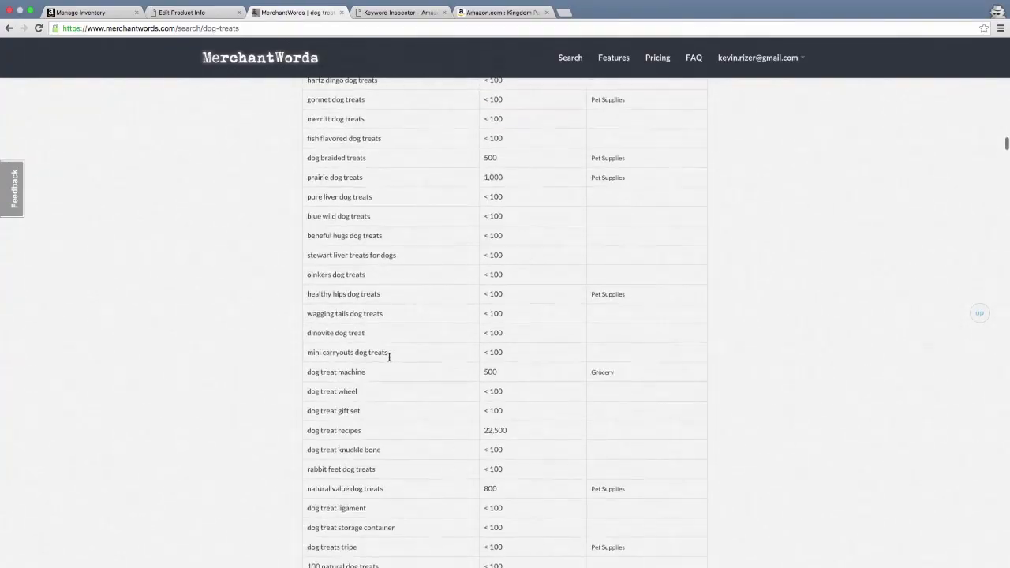
scroll(388, 358, "down", 1)
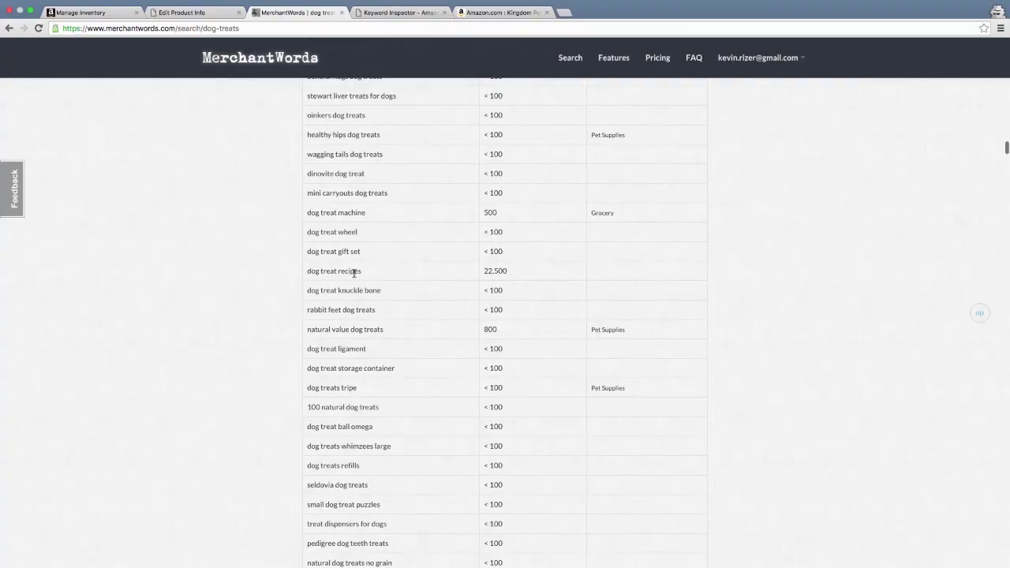
scroll(390, 305, "down", 12)
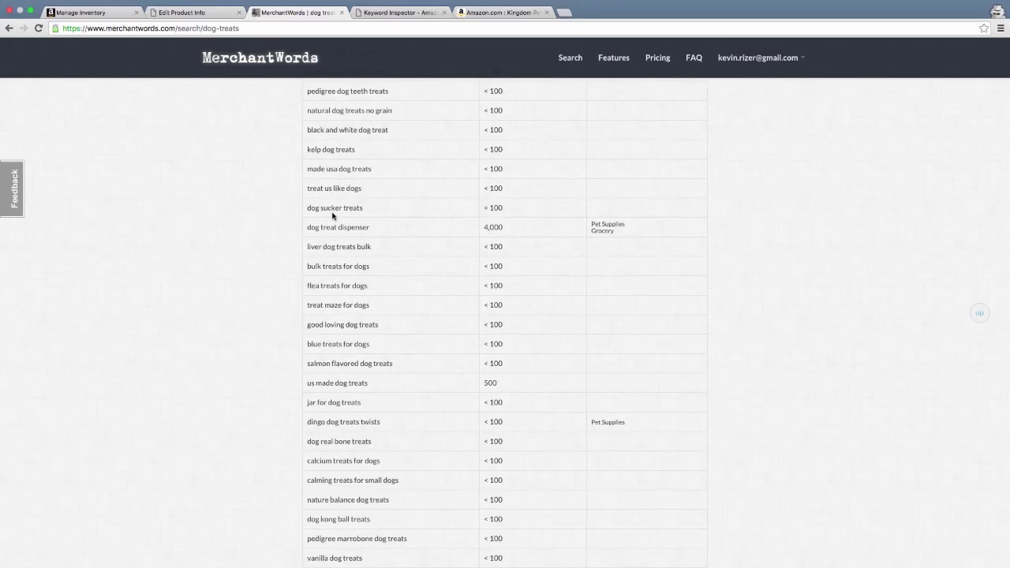
Recheck the surrounding "dog treats" results and append "rawhide chew chews bone bones" to the keyword line in Pages.
scroll(332, 215, "up", 1)
scroll(332, 215, "up", 10)
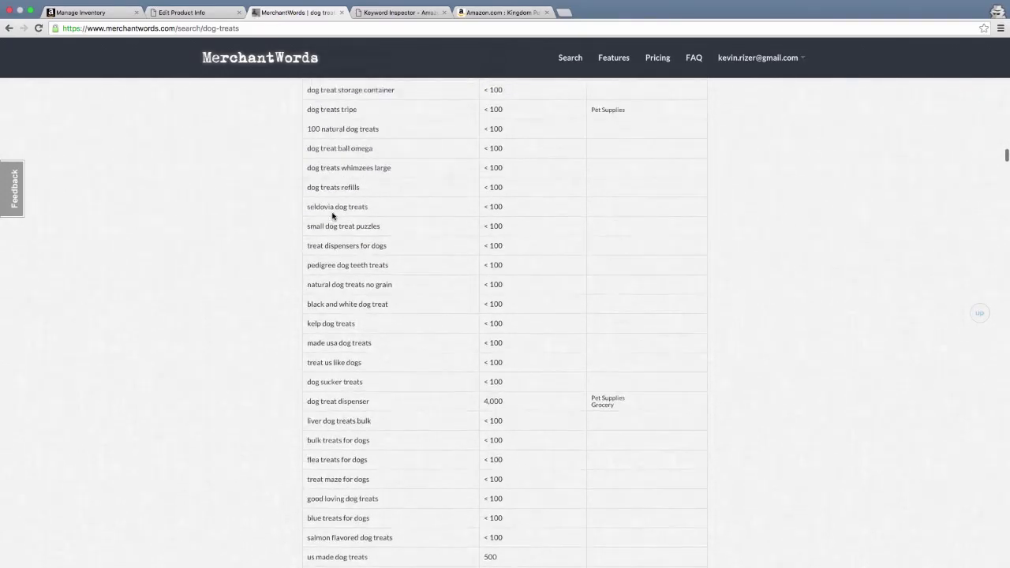
scroll(332, 214, "up", 18)
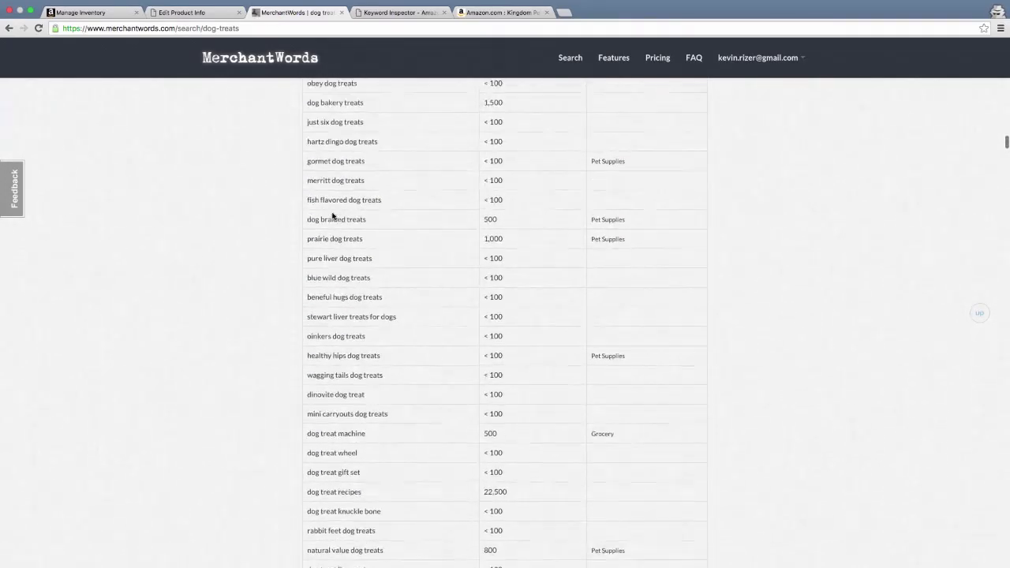
scroll(332, 214, "down", 10)
scroll(332, 214, "down", 20)
mouse_move(353, 552)
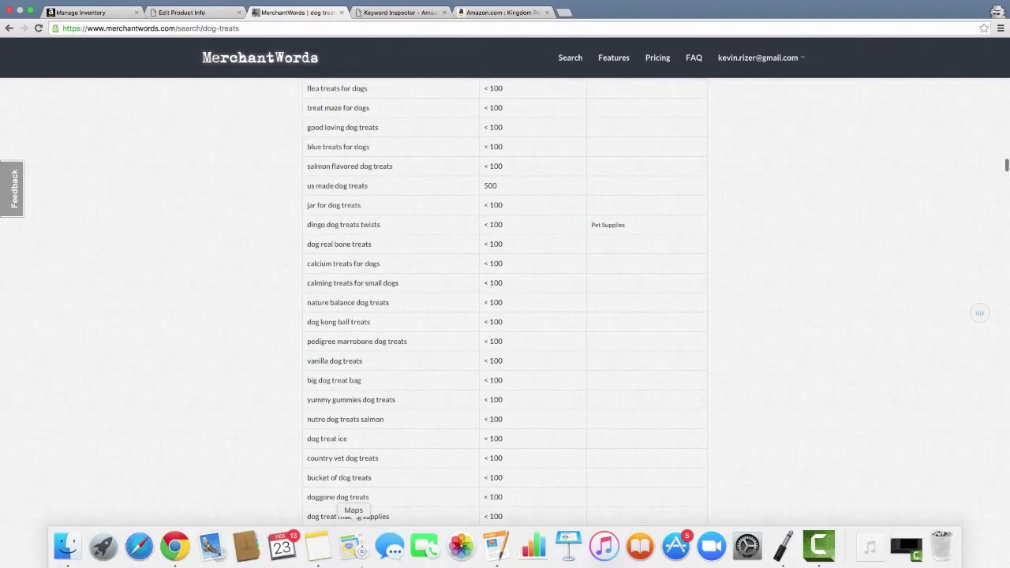
left_click(496, 546)
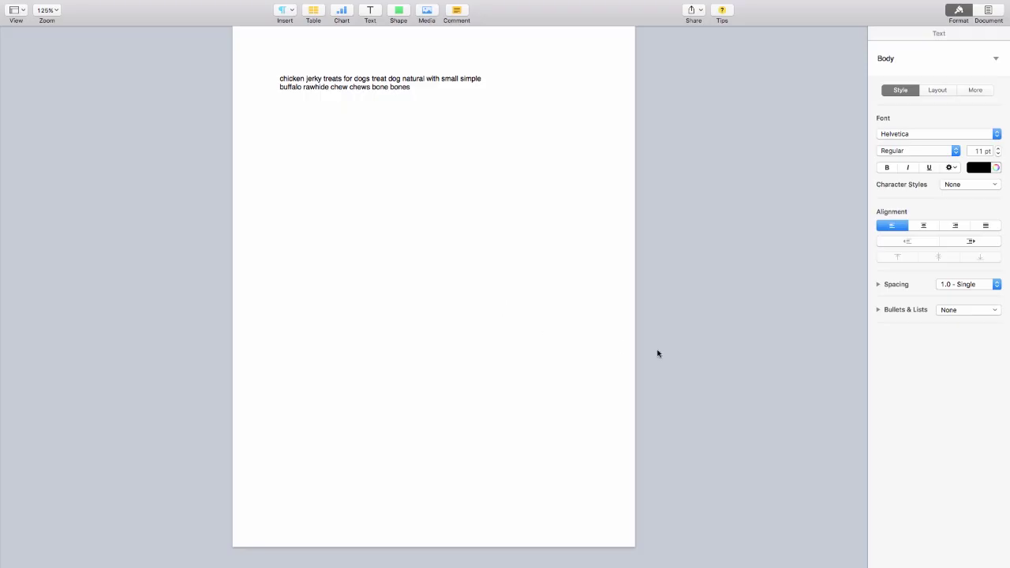
Scan more "dog treats" results in Chrome, including "dog treats chicken wrapped", and append "wrapped" to the keyword line in Pages.
mouse_move(390, 552)
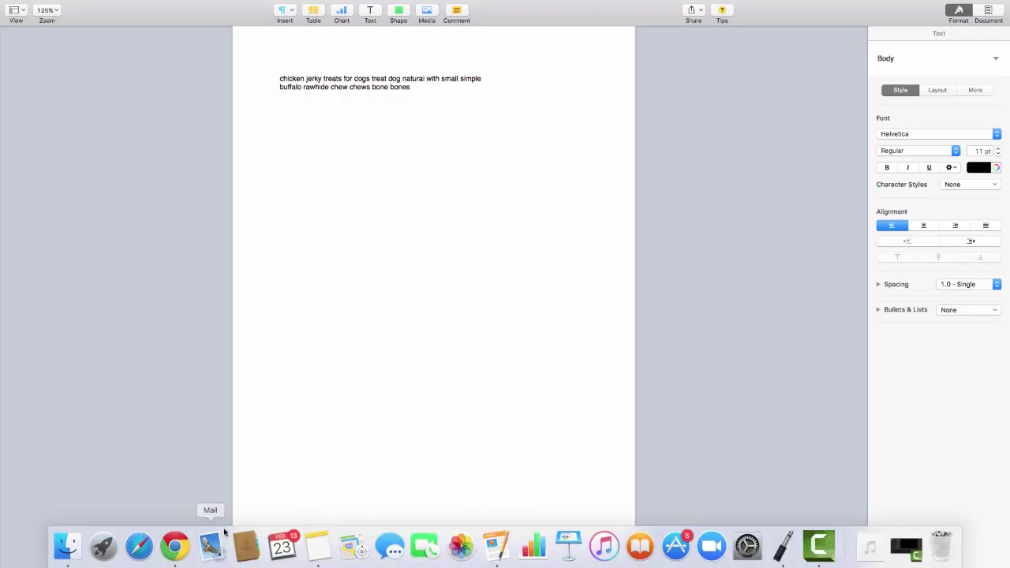
left_click(175, 546)
scroll(329, 239, "down", 3)
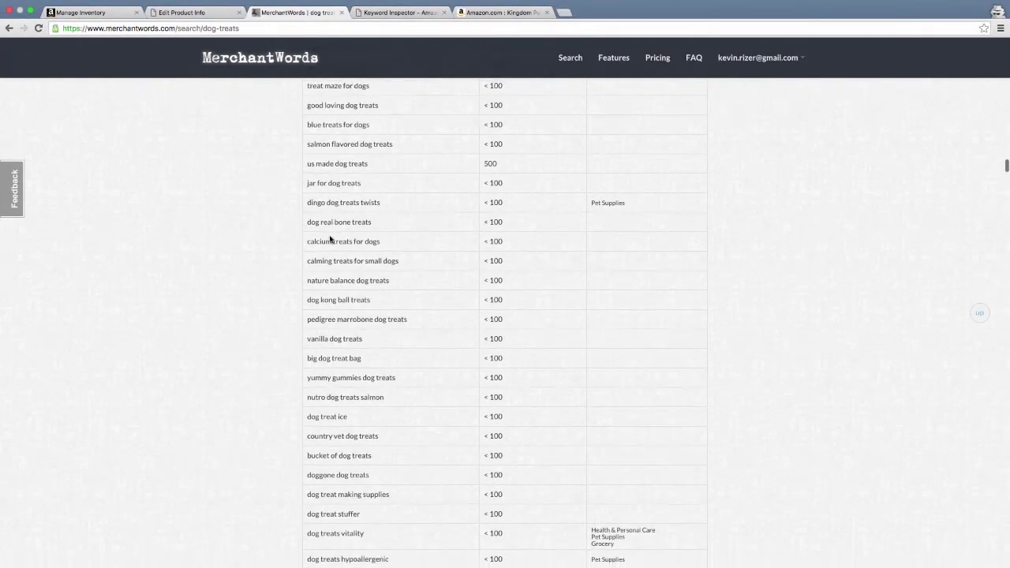
scroll(354, 309, "down", 5)
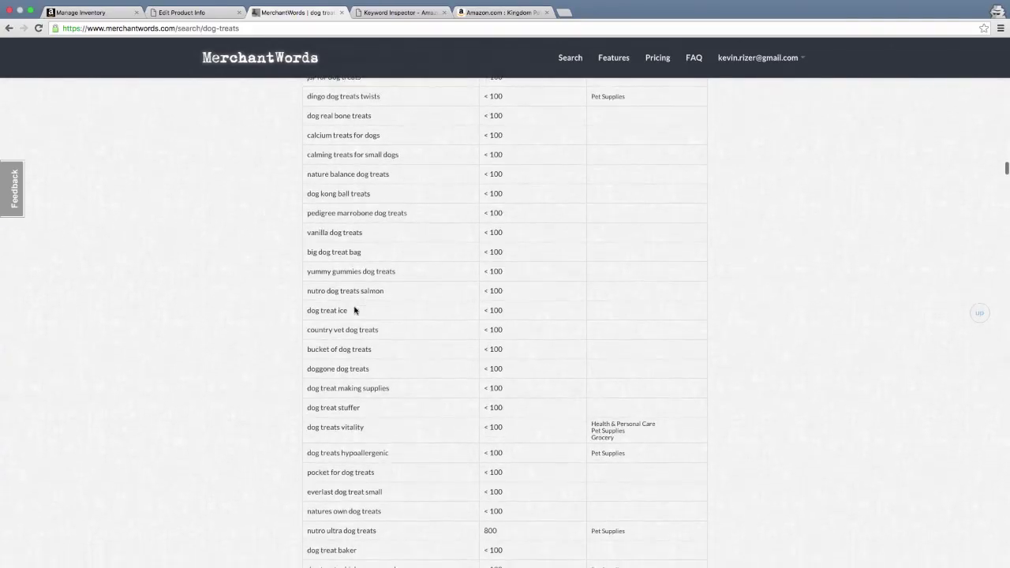
scroll(354, 310, "down", 5)
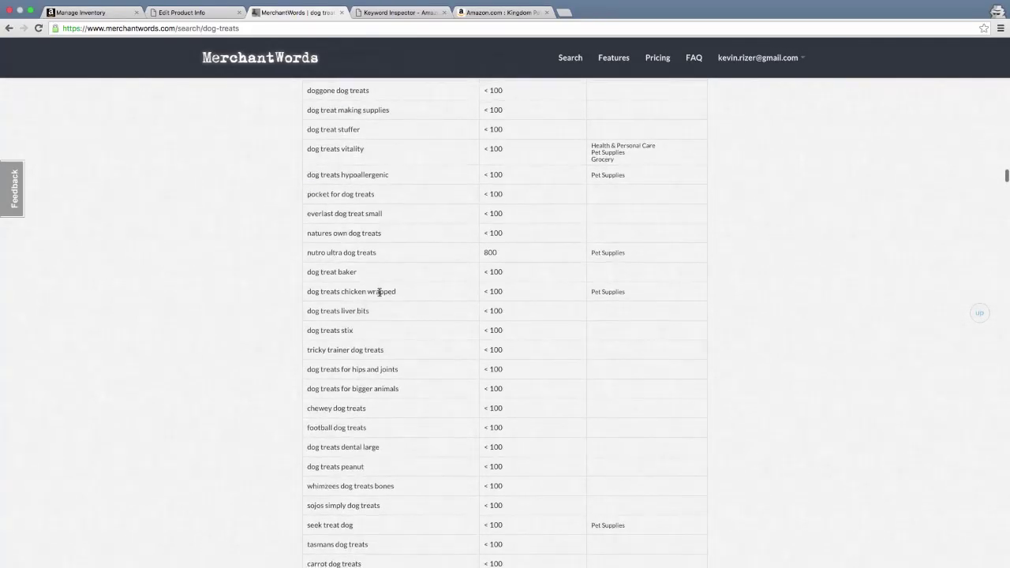
left_click_drag(328, 286, 401, 286)
left_click(401, 287)
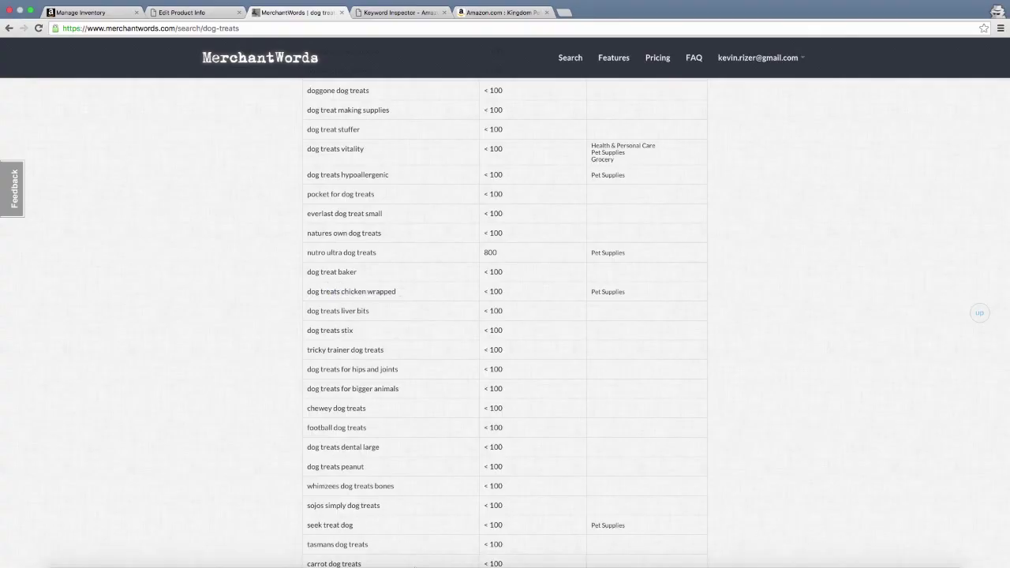
left_click_drag(483, 211, 500, 373)
left_click(497, 379)
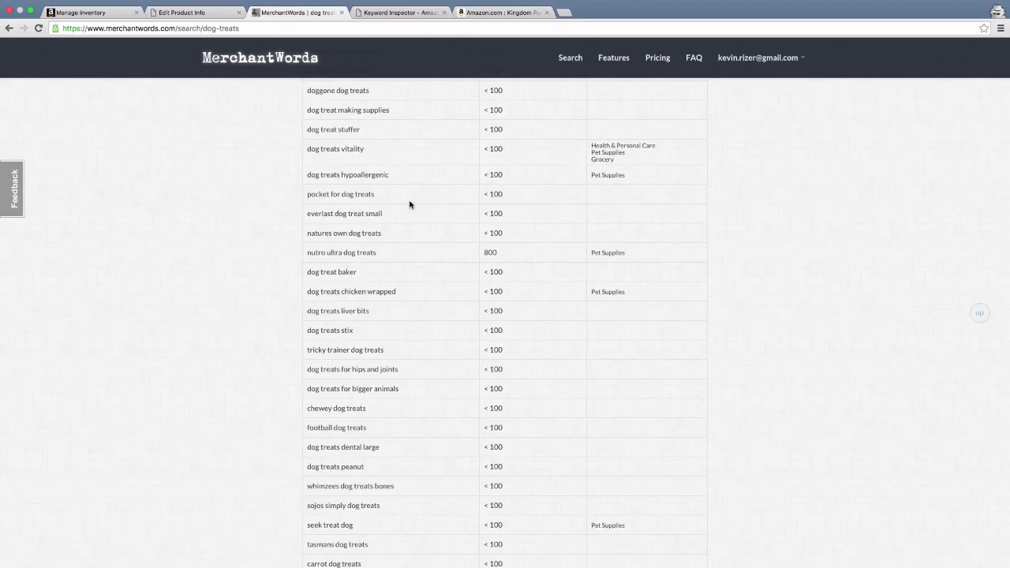
scroll(419, 300, "down", 1)
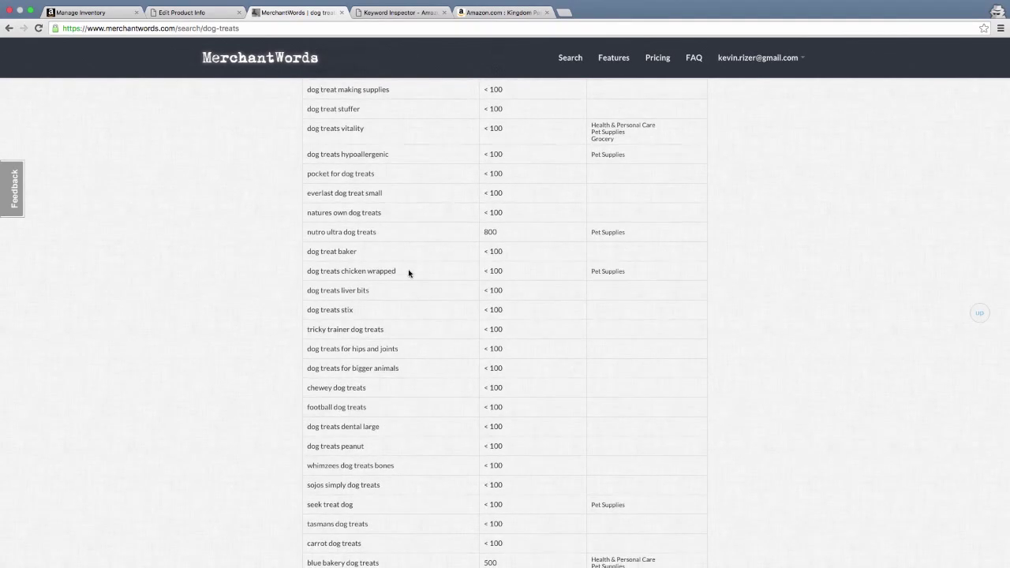
scroll(409, 271, "down", 8)
scroll(409, 273, "down", 15)
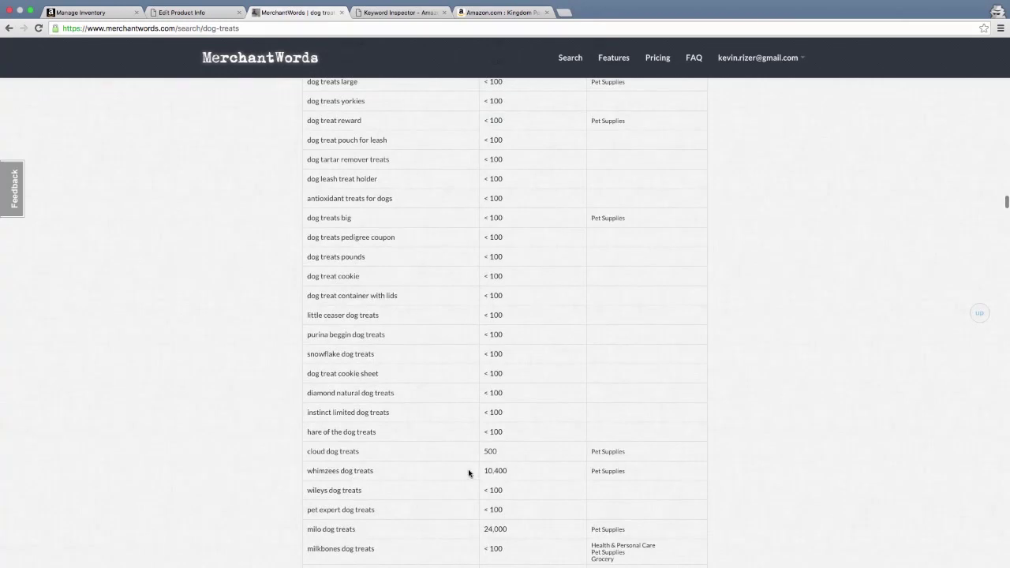
left_click(499, 556)
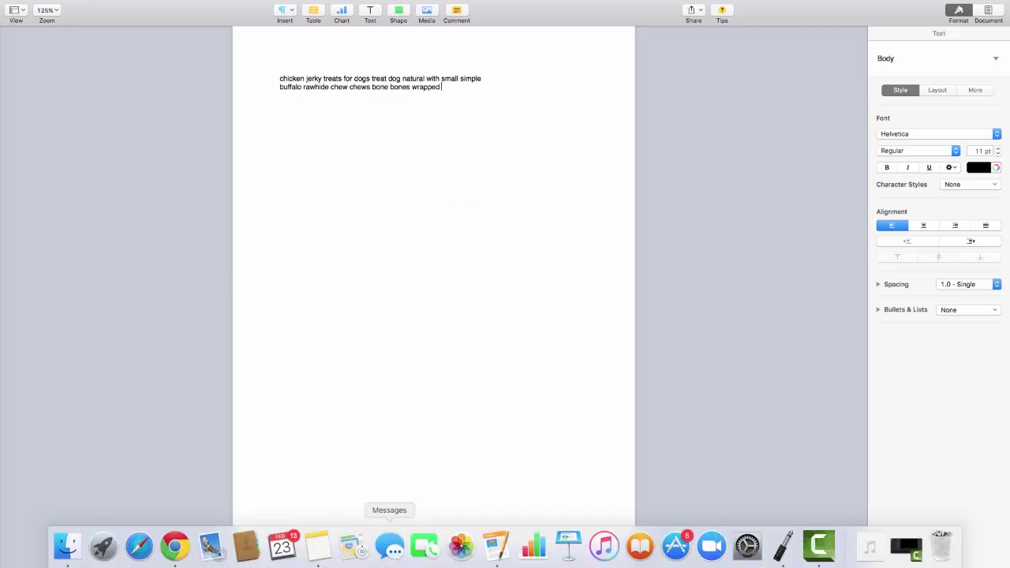
Switch to Keyword Inspector in Chrome and open the completed reverse ASIN search for B001C15JCU from the search history.
left_click(175, 552)
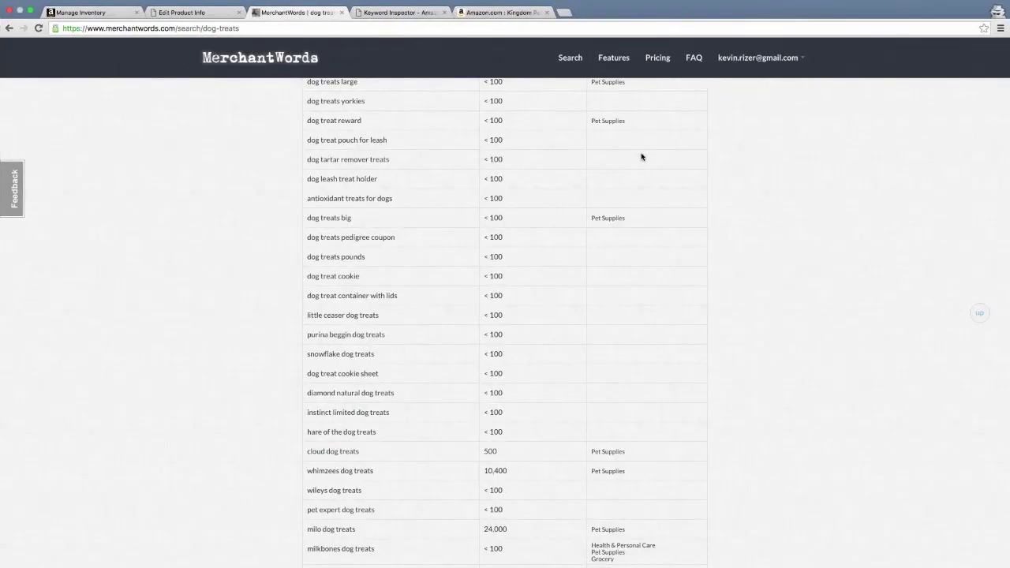
left_click(419, 11)
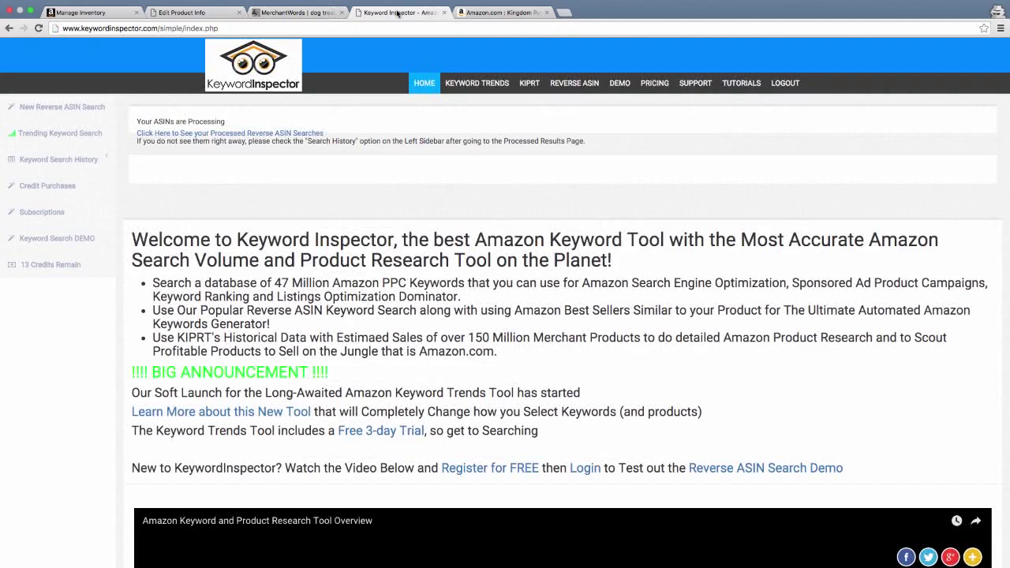
left_click(67, 159)
left_click(52, 187)
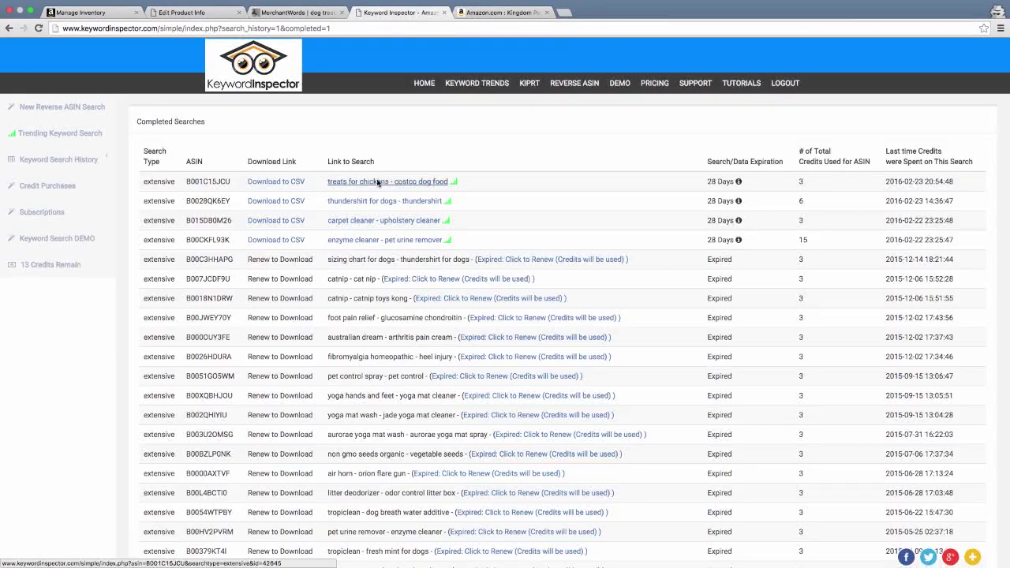
left_click(378, 183)
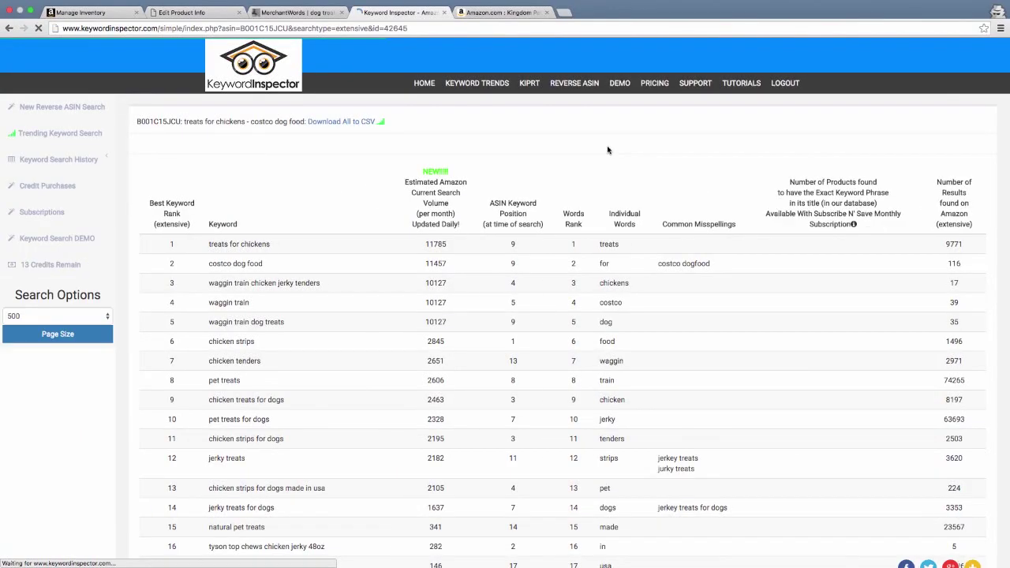
View the Kingdom Pets Premium Dog Treats listing on Amazon and select its full page URL.
left_click(505, 13)
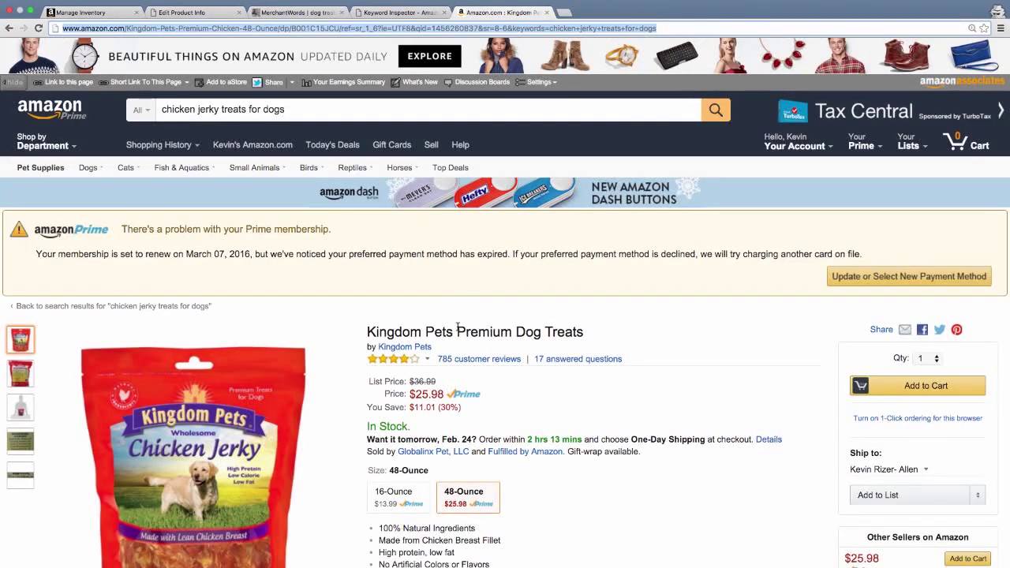
scroll(457, 327, "down", 1)
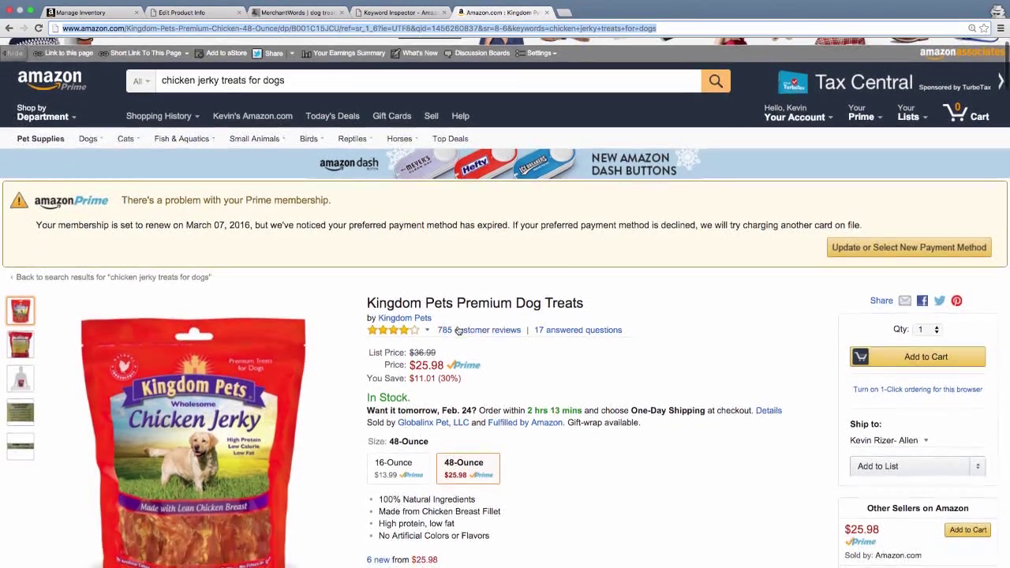
mouse_move(270, 359)
left_click(313, 28)
triple_click(314, 28)
Examine the top-ranked keywords in the Keyword Inspector report for B001C15JCU, starting with "treats for chickens".
left_click(374, 13)
scroll(333, 181, "down", 2)
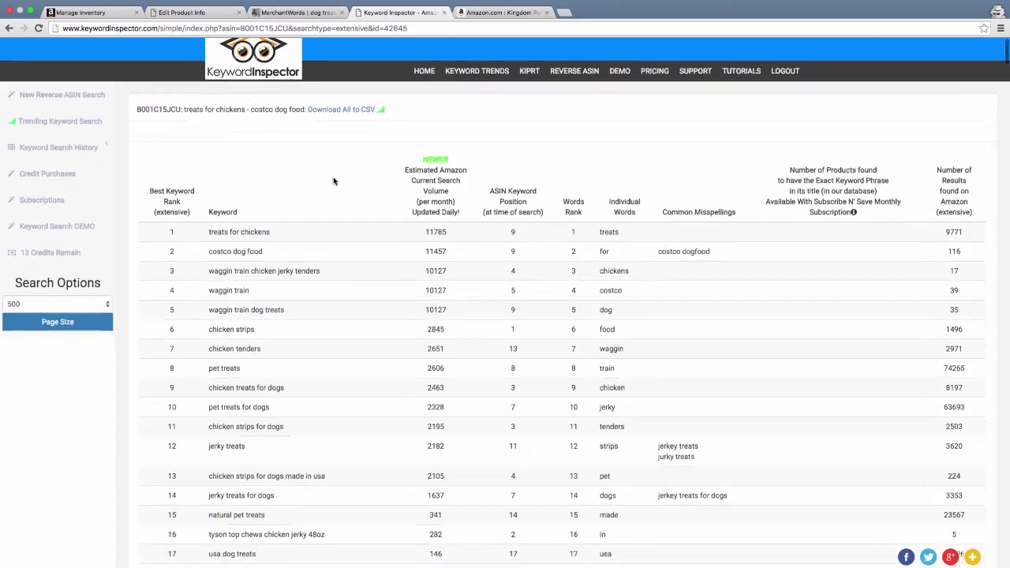
scroll(333, 182, "down", 1)
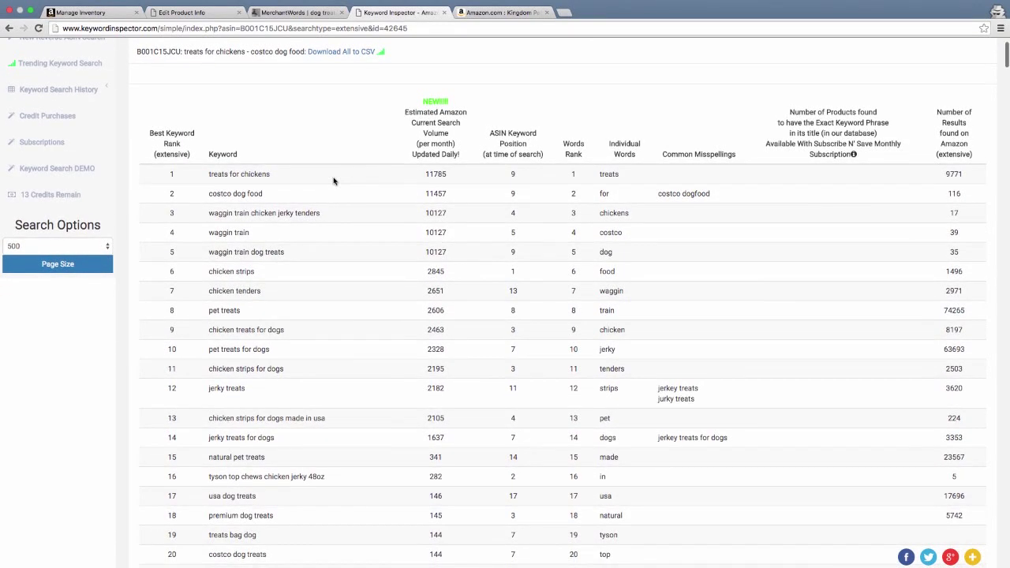
left_click_drag(210, 173, 279, 174)
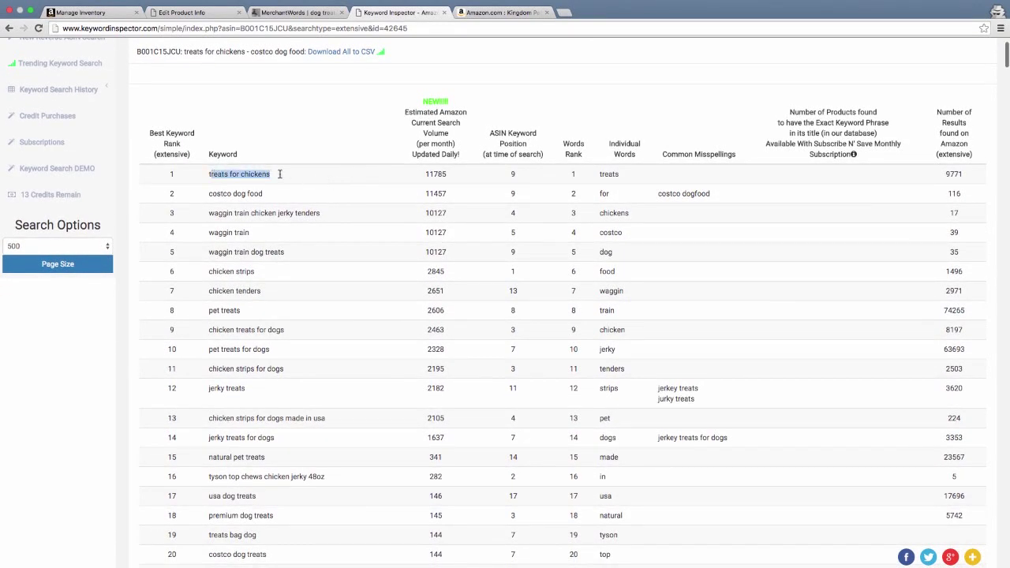
left_click(280, 174)
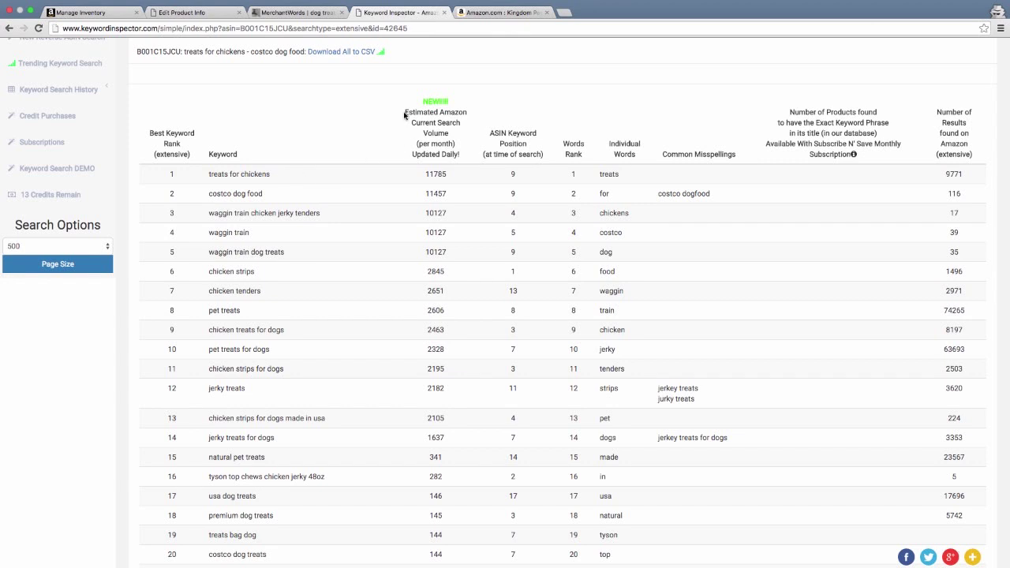
Review the search volumes and top phrases in the Keyword Inspector report in Chrome, and append "tenders" to the keyword list in Pages.
left_click_drag(404, 110, 440, 302)
left_click(440, 302)
left_click(490, 545)
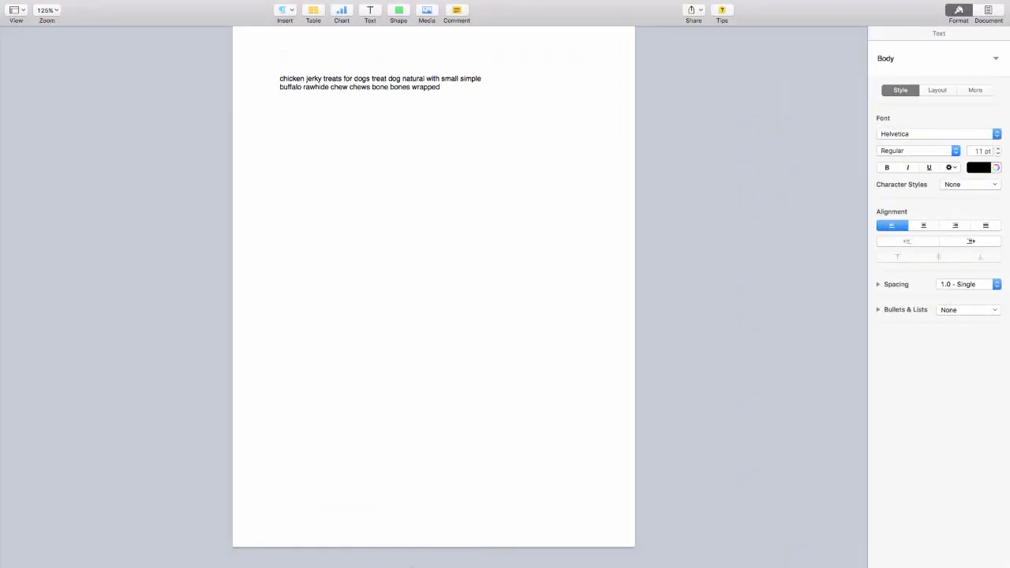
mouse_move(390, 562)
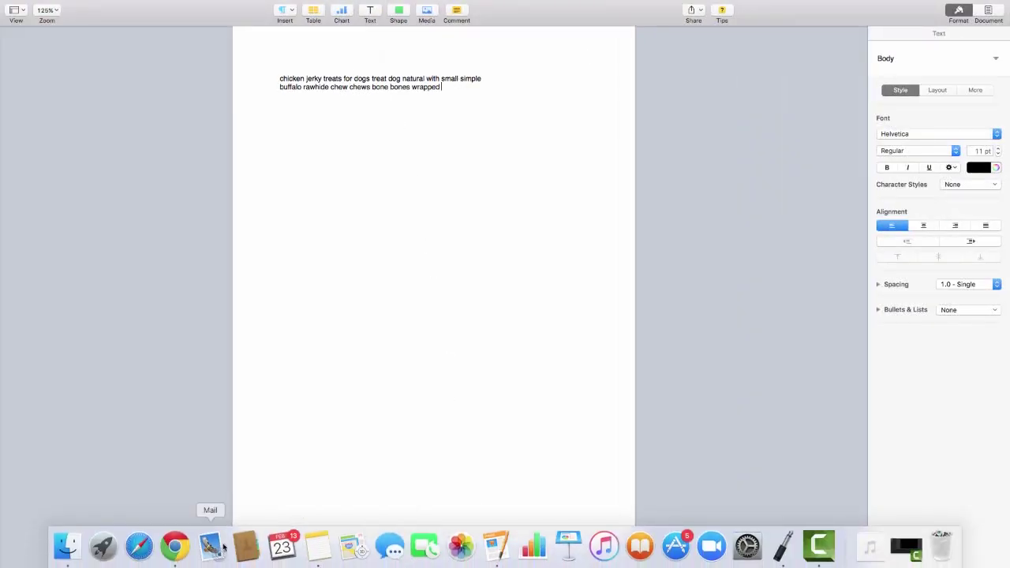
left_click(175, 546)
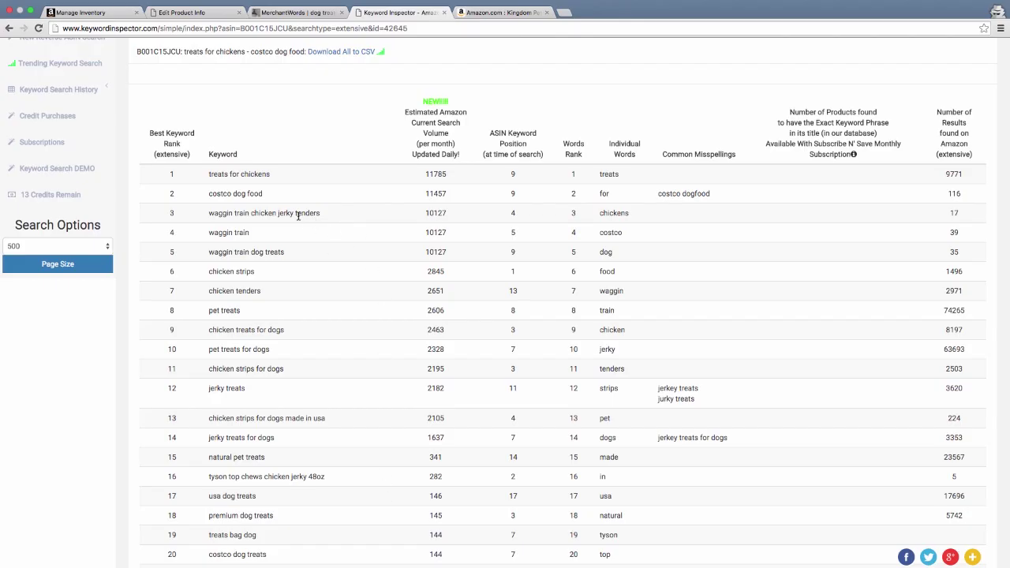
mouse_move(386, 554)
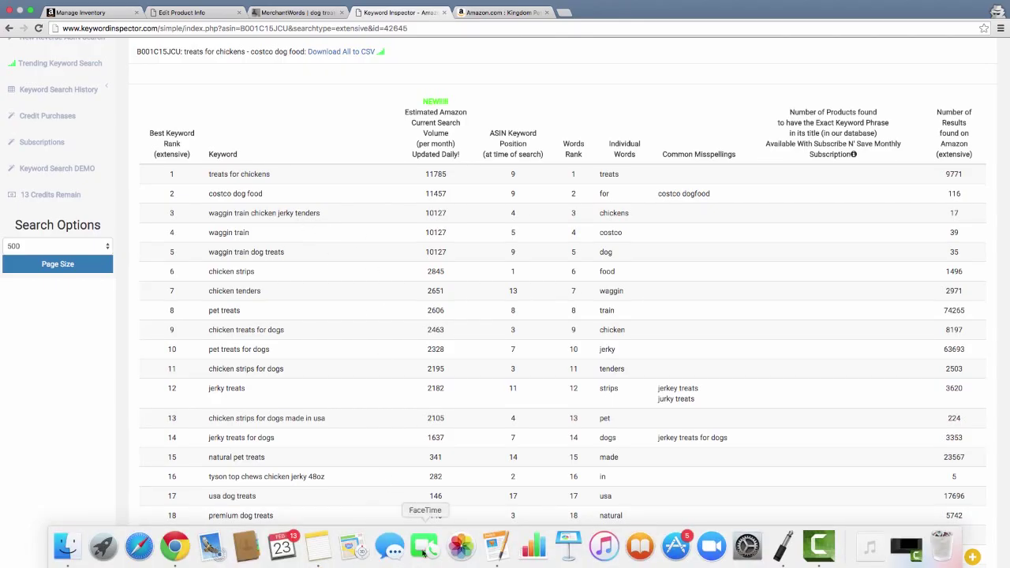
left_click(496, 547)
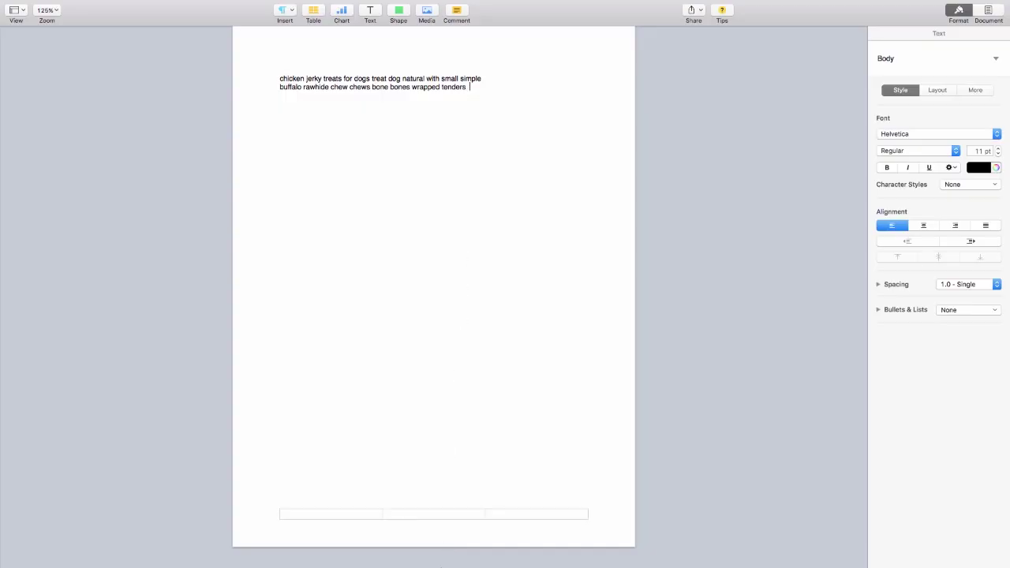
Check the Keyword Inspector phrases in Chrome for another unused word and append "strips" to the keyword list in Pages.
mouse_move(447, 564)
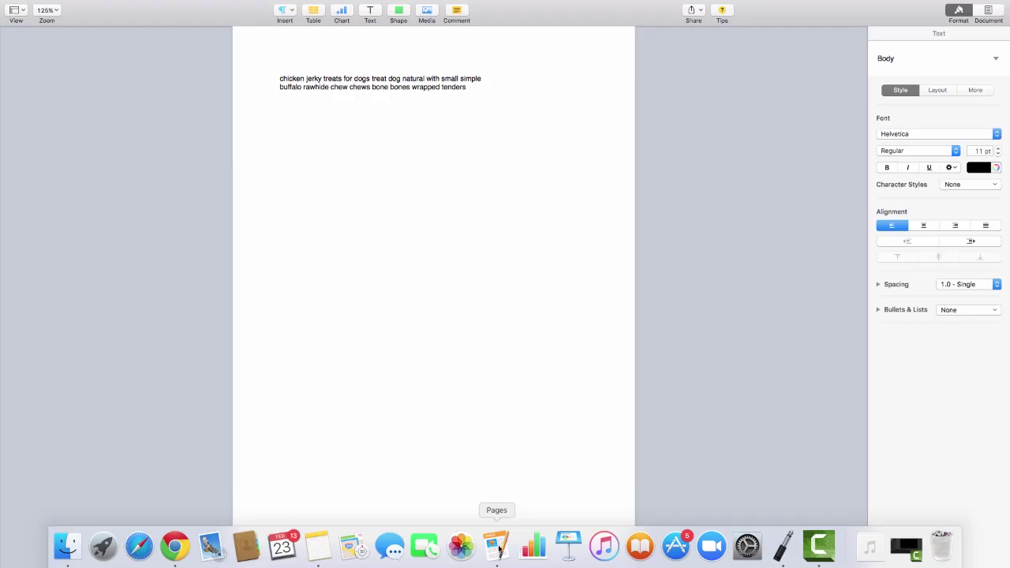
left_click(183, 548)
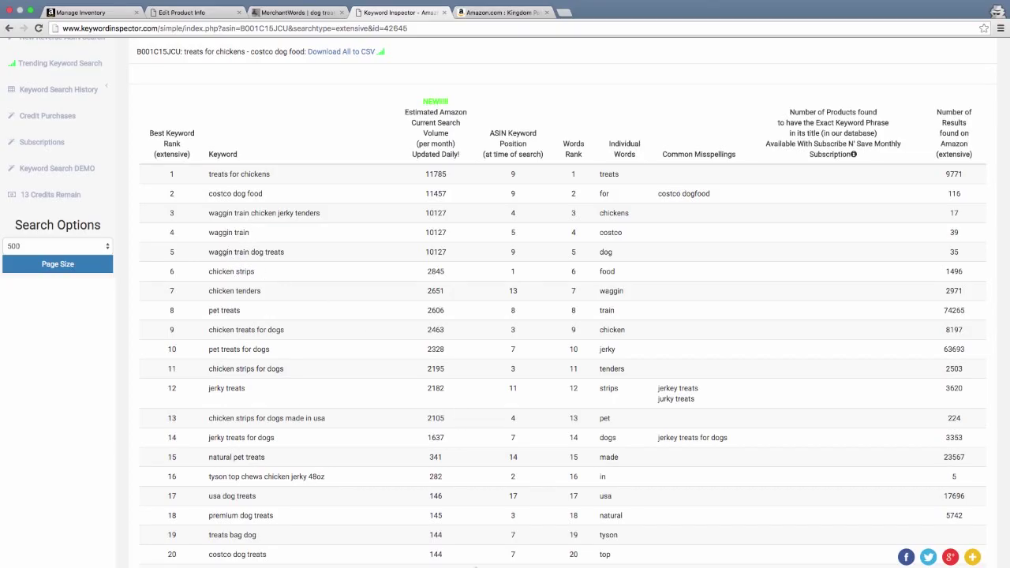
mouse_move(475, 566)
left_click(497, 546)
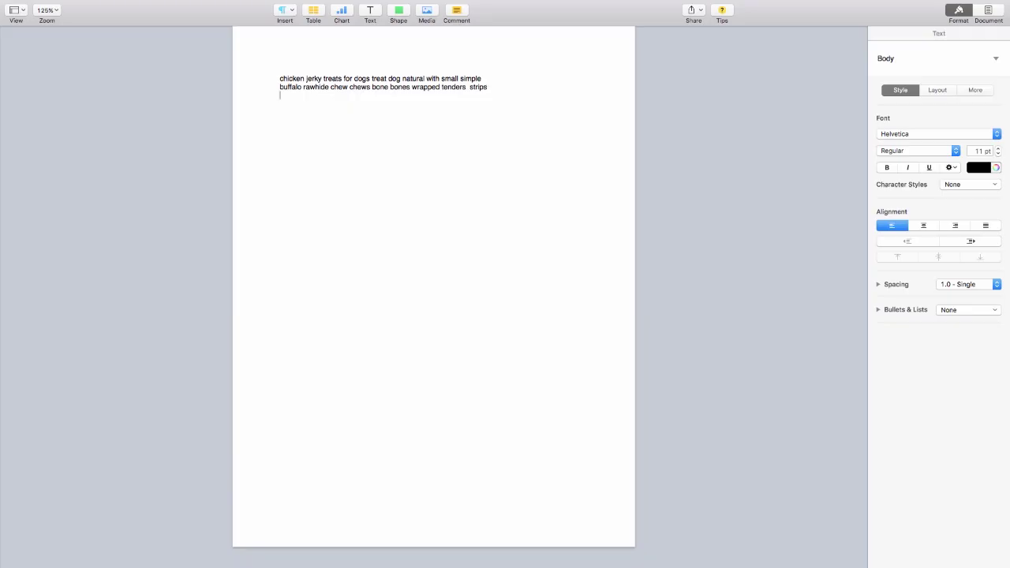
Look through the Keyword Inspector phrases up to "chicken strips for dogs made in usa" and add "pet made in usa" as a new line in Pages.
mouse_move(496, 561)
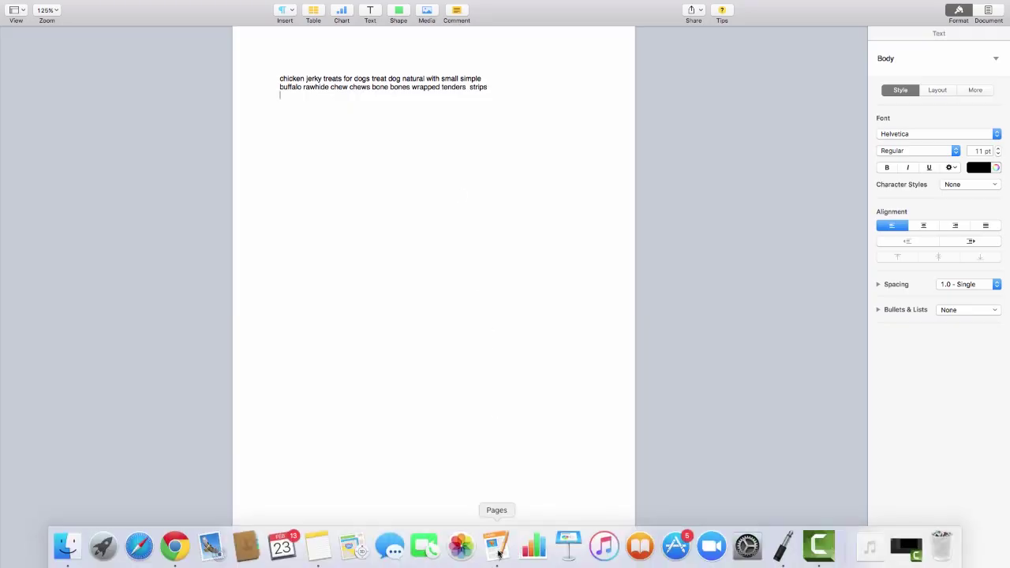
left_click(175, 545)
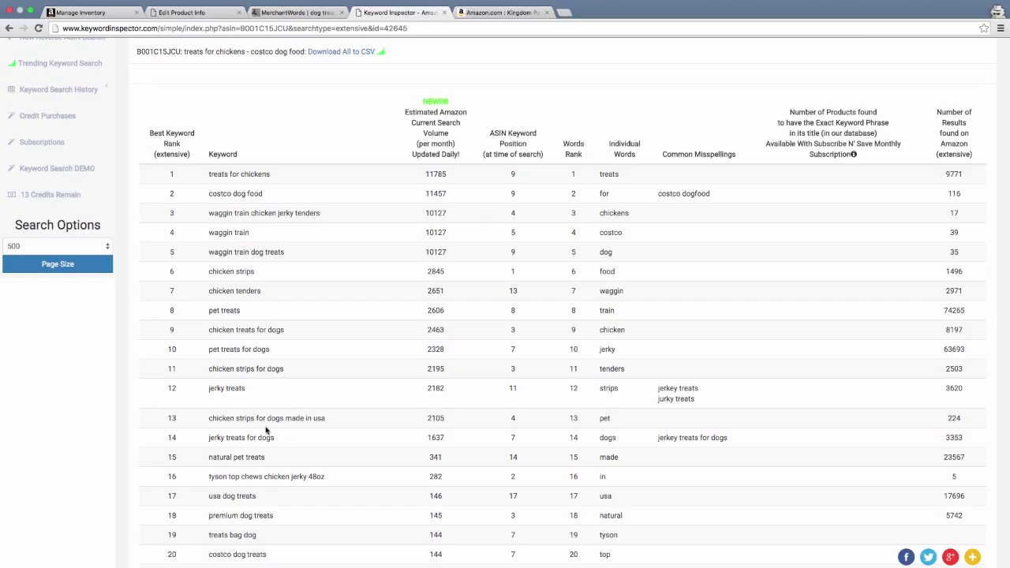
left_click_drag(285, 419, 332, 419)
left_click(331, 419)
mouse_move(460, 548)
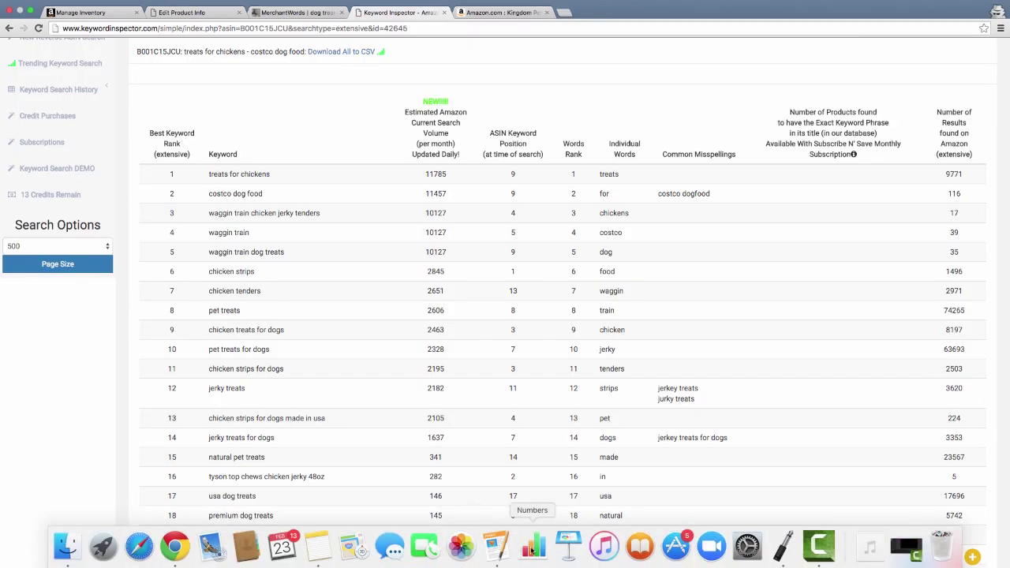
left_click(495, 549)
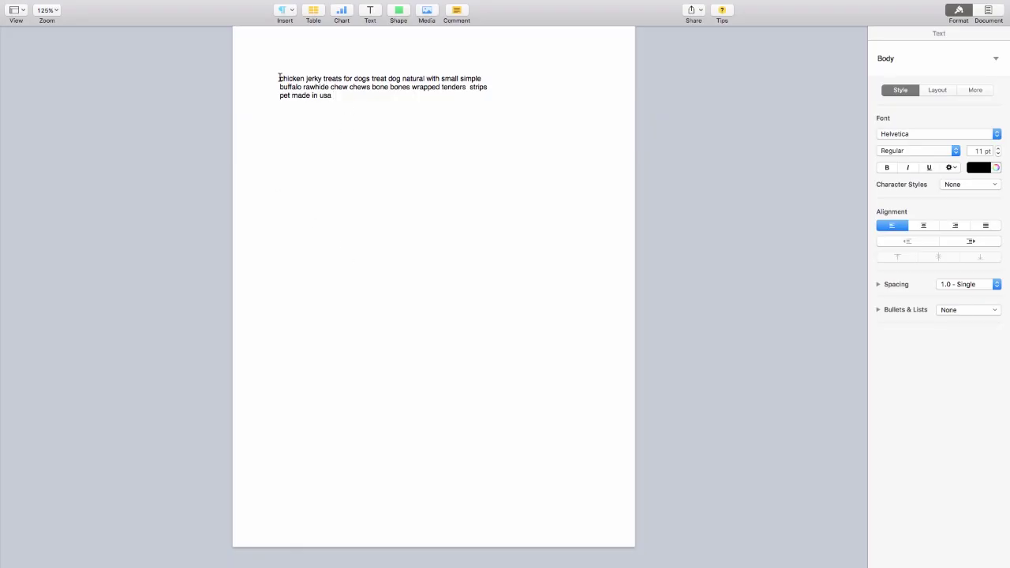
left_click_drag(279, 78, 553, 99)
left_click(544, 114)
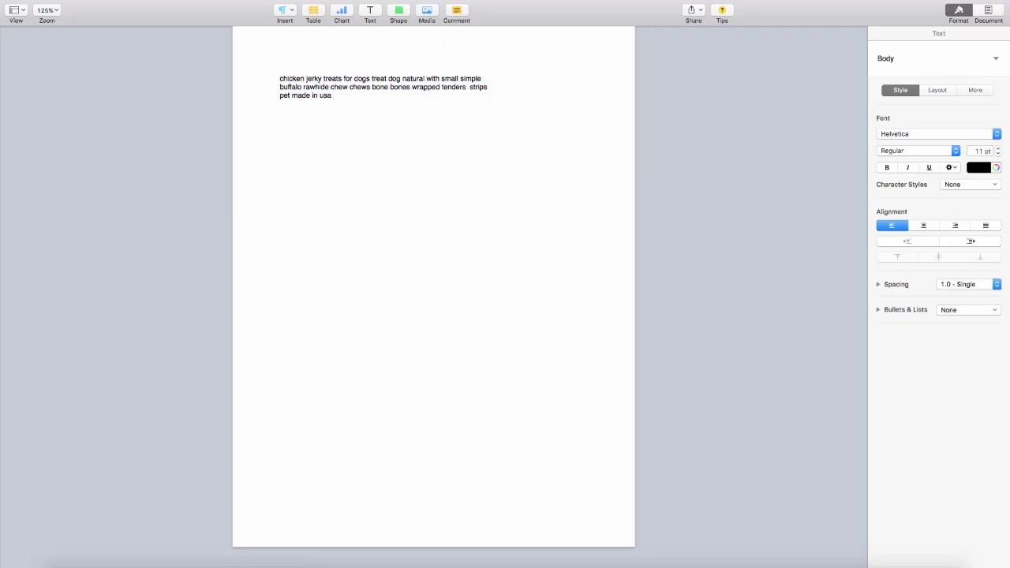
Scan the lower-ranked Keyword Inspector phrases in Chrome and append "premium bag" to the third keyword line in Pages.
left_click(175, 546)
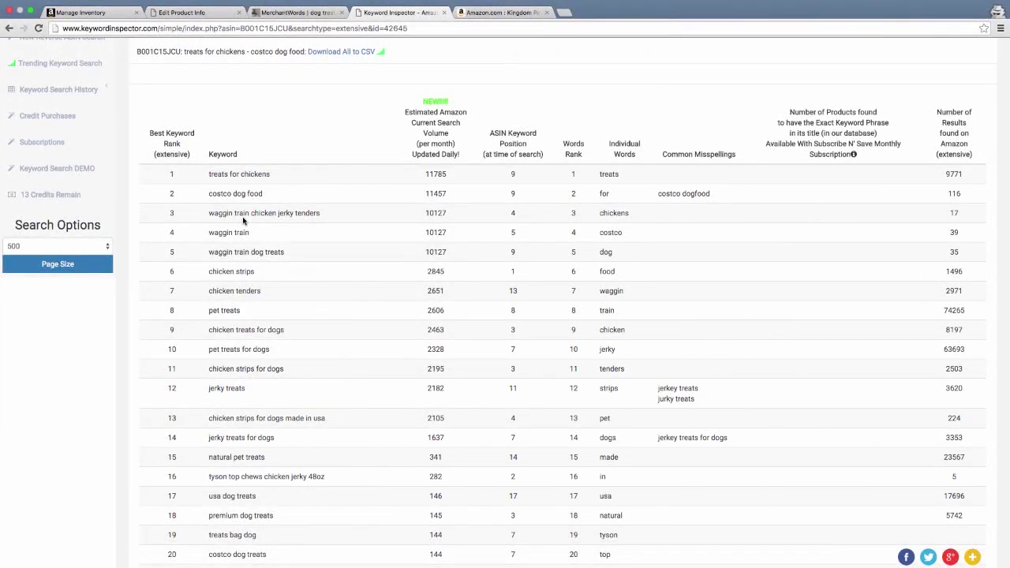
scroll(249, 363, "down", 2)
scroll(249, 363, "down", 4)
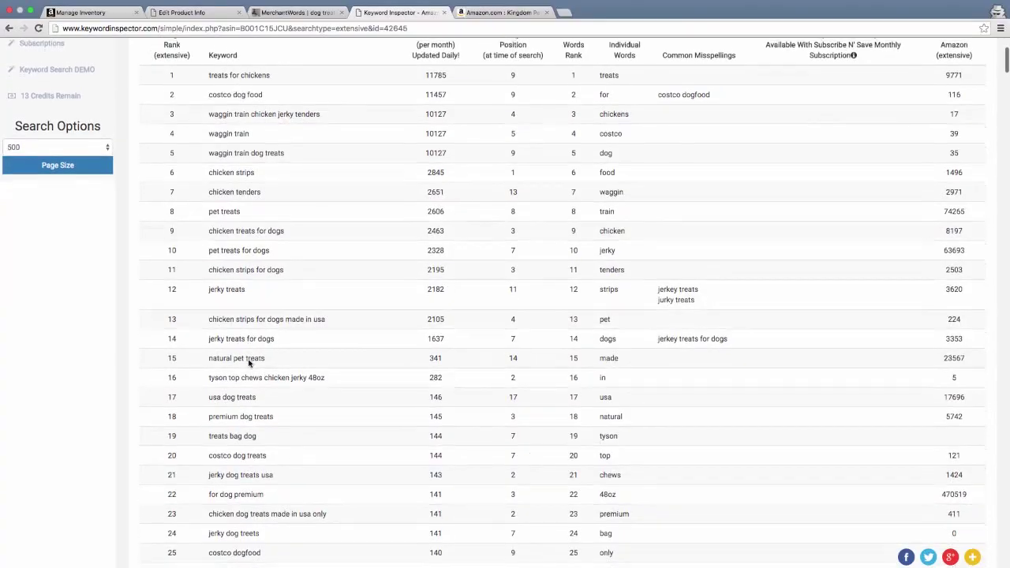
scroll(249, 364, "down", 2)
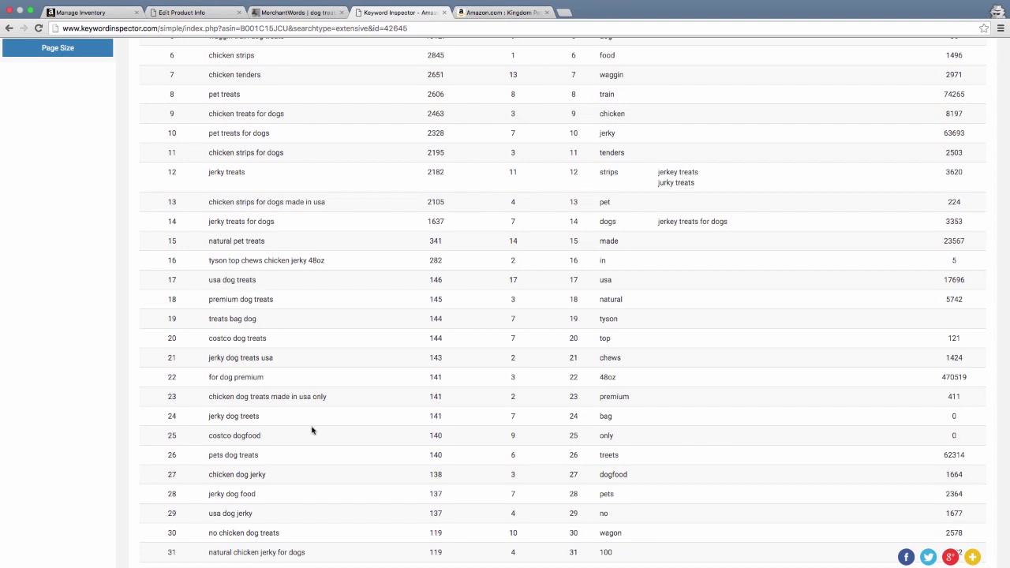
mouse_move(352, 562)
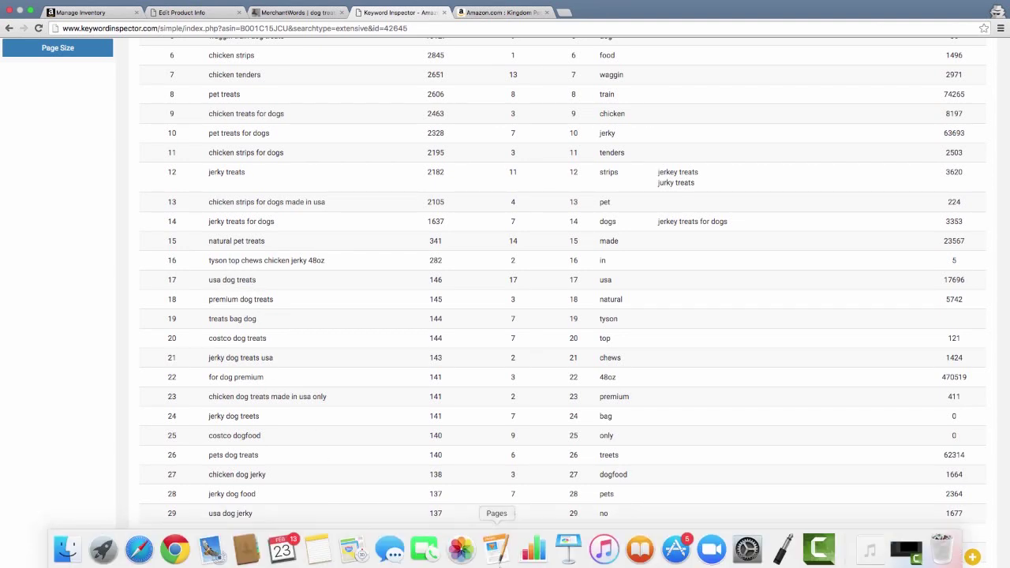
left_click(496, 546)
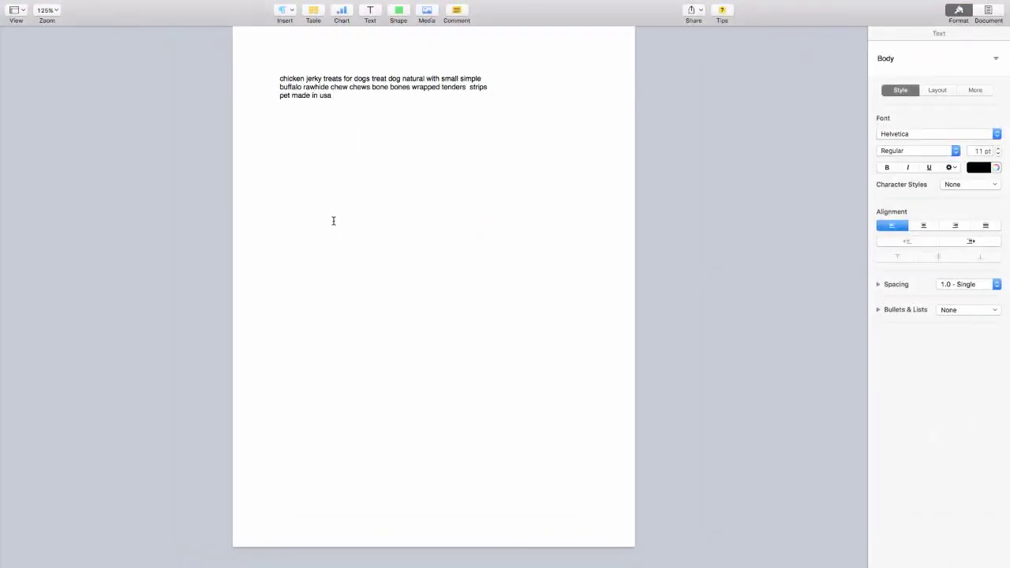
type("premium bag")
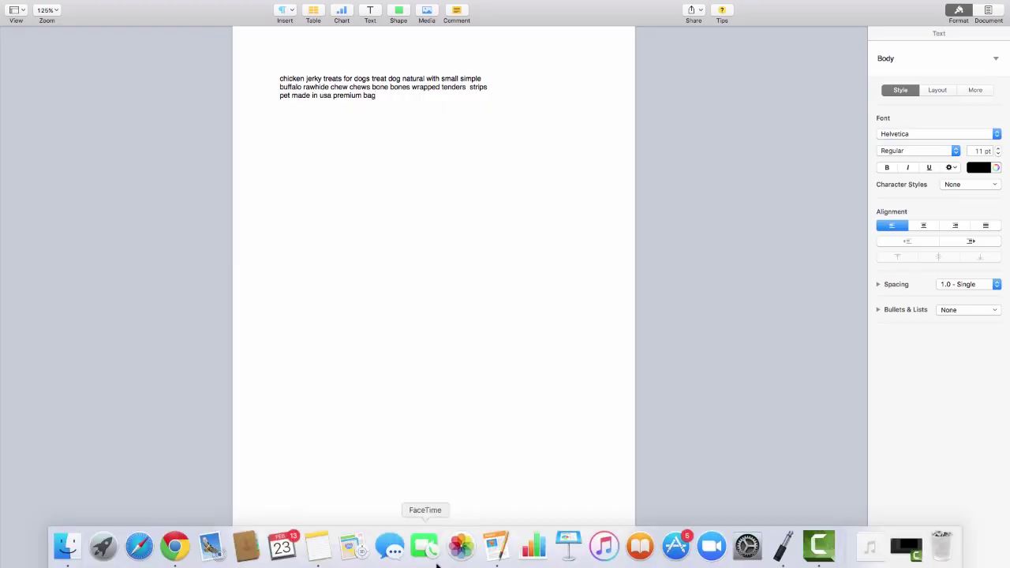
Examine the "costco dog treats" and "costco dog food" phrases in Keyword Inspector in Chrome, comparing them with the Kingdom Pets listing on Amazon.
left_click(176, 546)
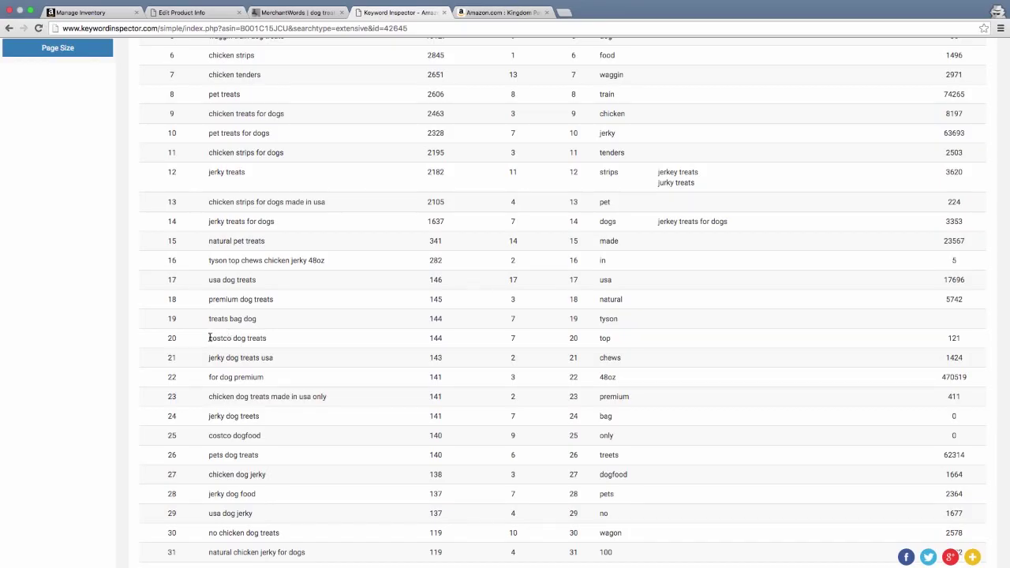
left_click_drag(210, 338, 233, 338)
left_click(231, 338)
left_click(497, 12)
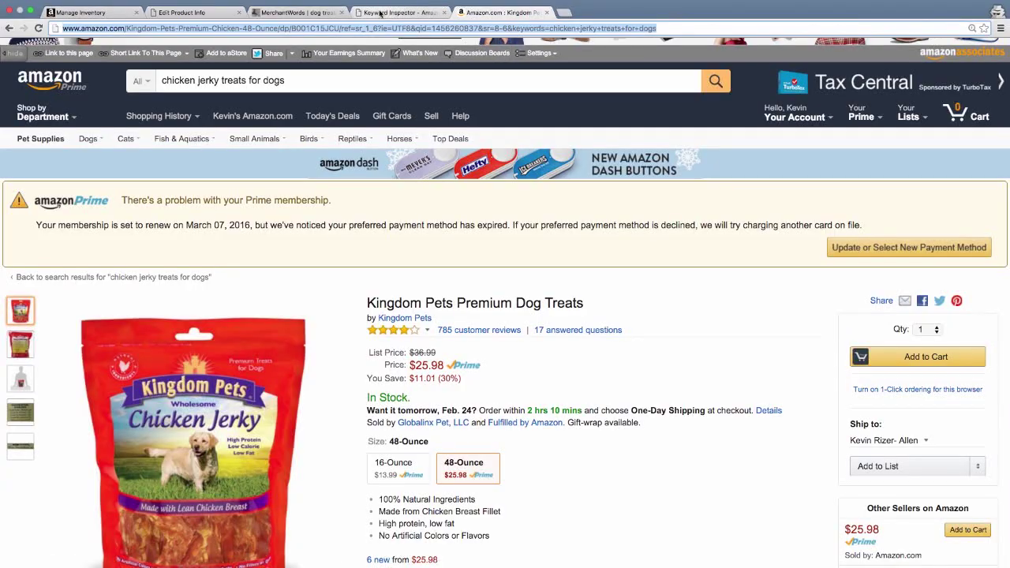
left_click(379, 13)
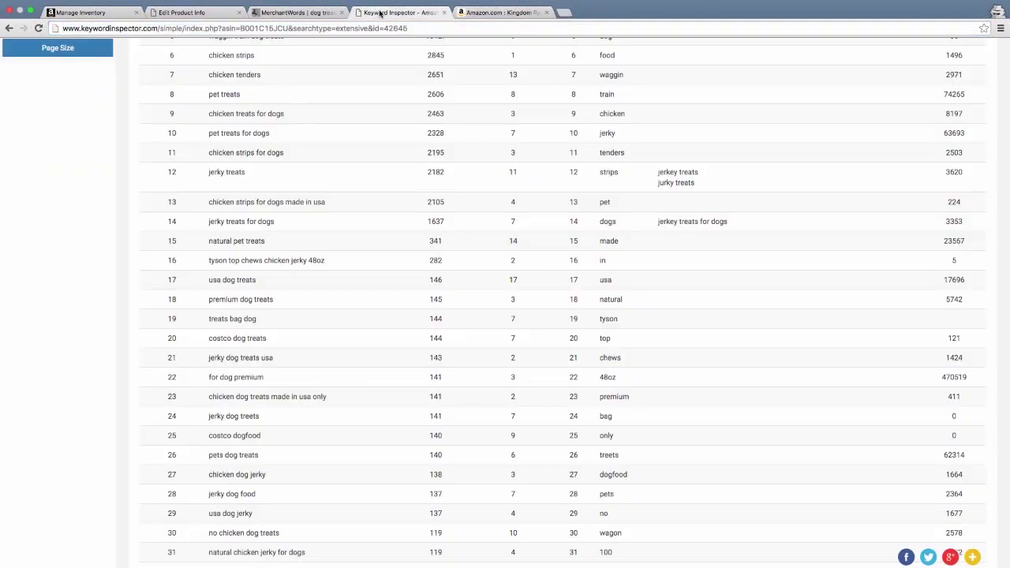
left_click_drag(208, 338, 249, 338)
left_click(249, 338)
scroll(227, 210, "up", 1)
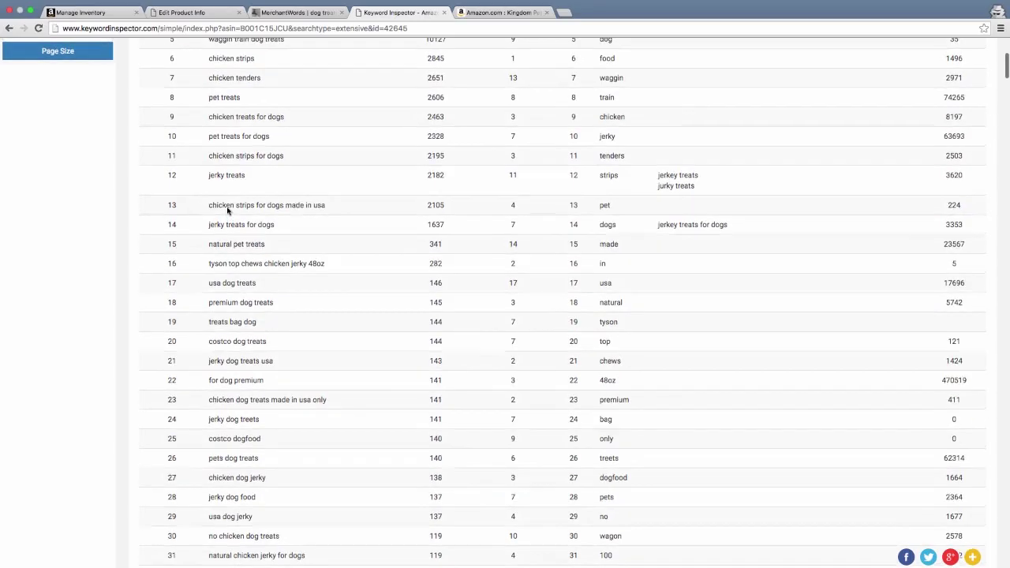
scroll(228, 209, "up", 4)
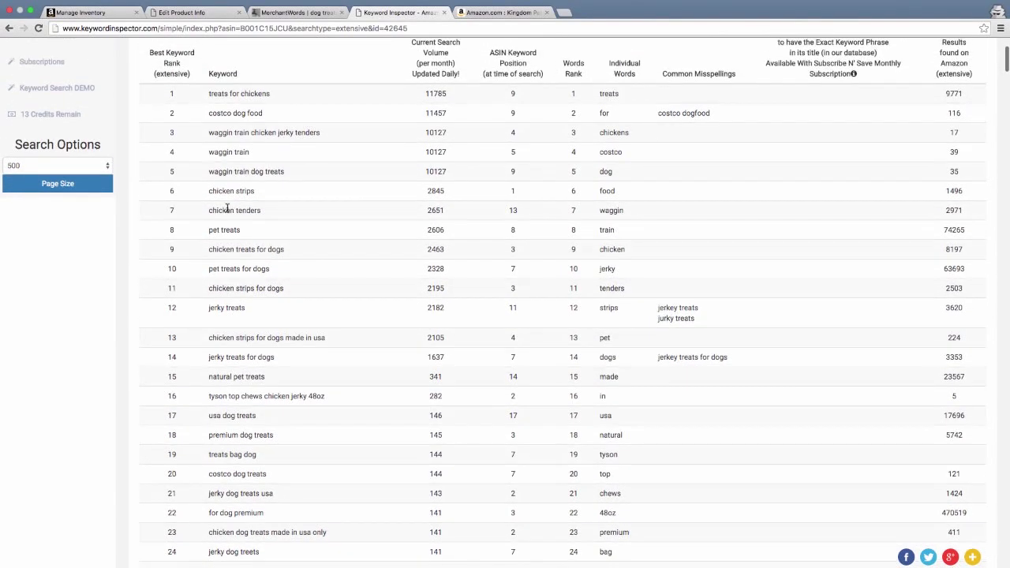
left_click_drag(208, 112, 234, 113)
left_click(245, 113)
left_click(229, 113)
Copy the first keyword line from Pages into the first Search Terms field of the Amazon product in Chrome, and put "with" in the second.
left_click(485, 550)
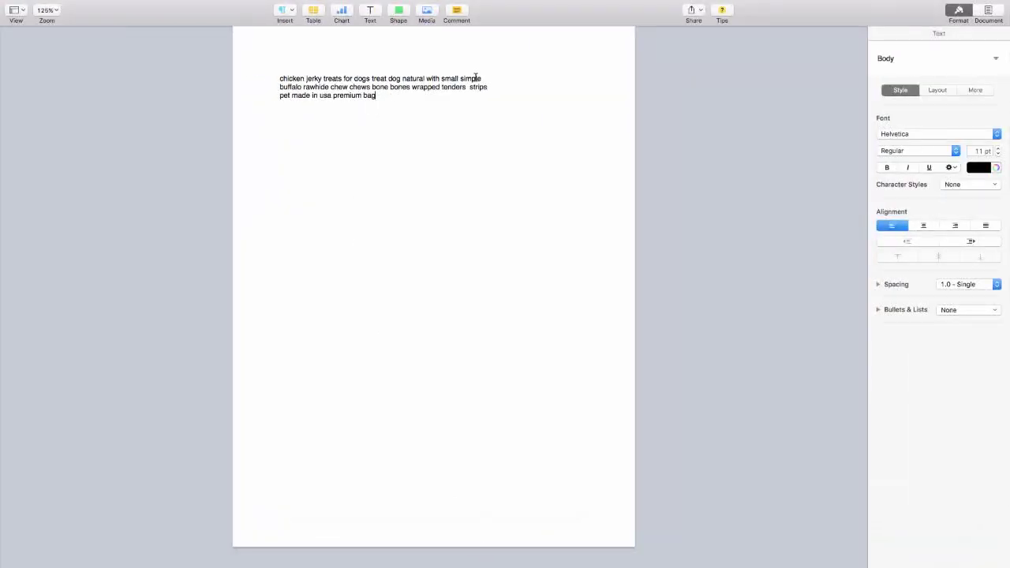
left_click_drag(488, 78, 263, 59)
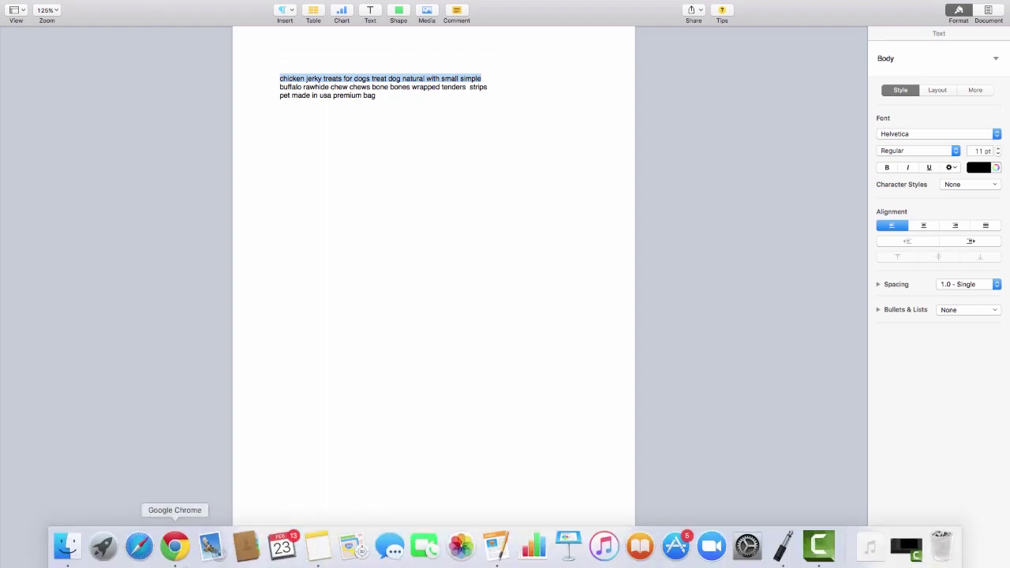
left_click(187, 554)
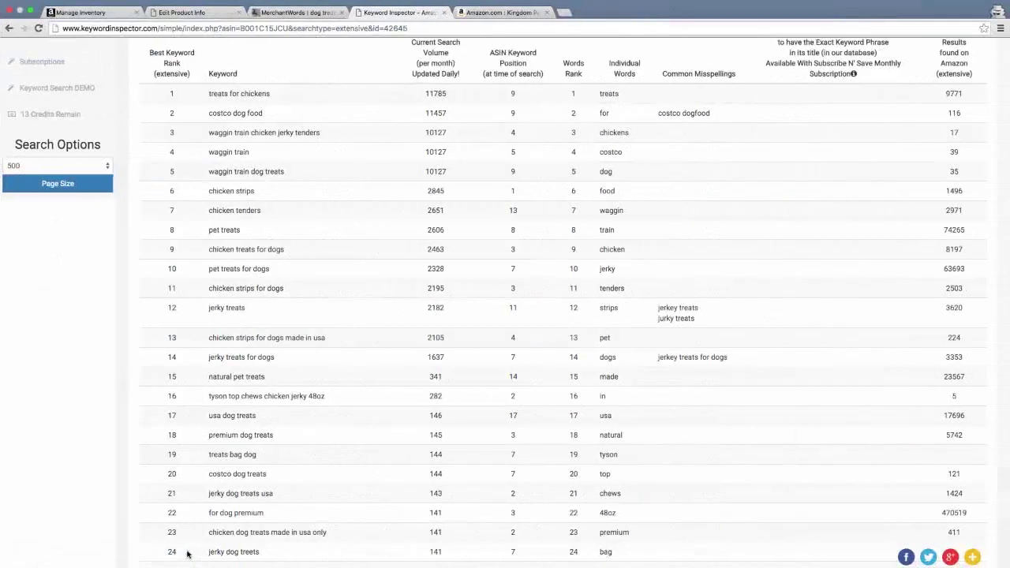
left_click(184, 14)
left_click(436, 251)
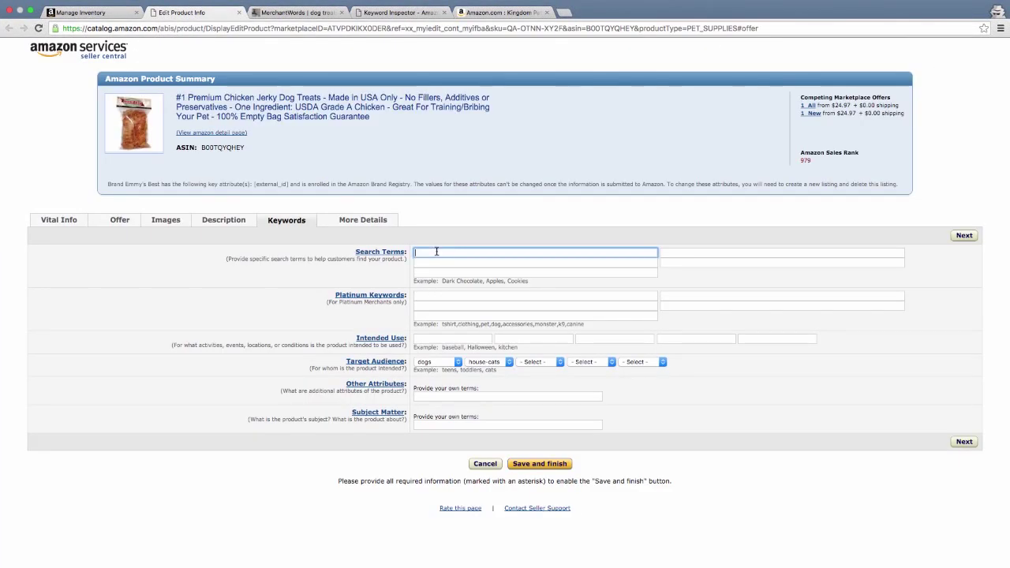
type("chicken jerky treats for dogs treat dog natural wi")
left_click(435, 263)
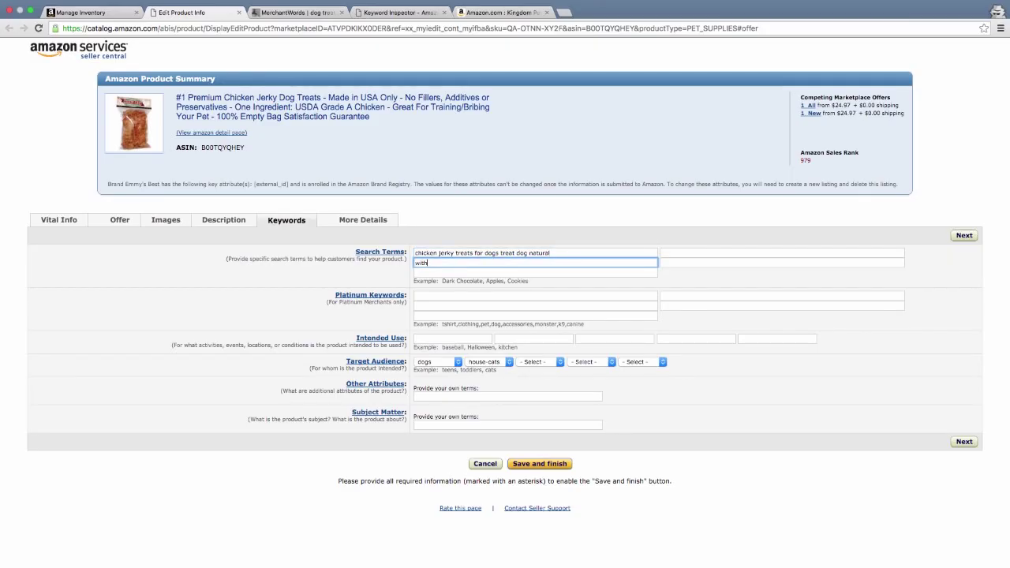
Copy "small simple" from the keyword list in Pages and paste it after "with" in the second Search Terms field in Chrome.
mouse_move(486, 563)
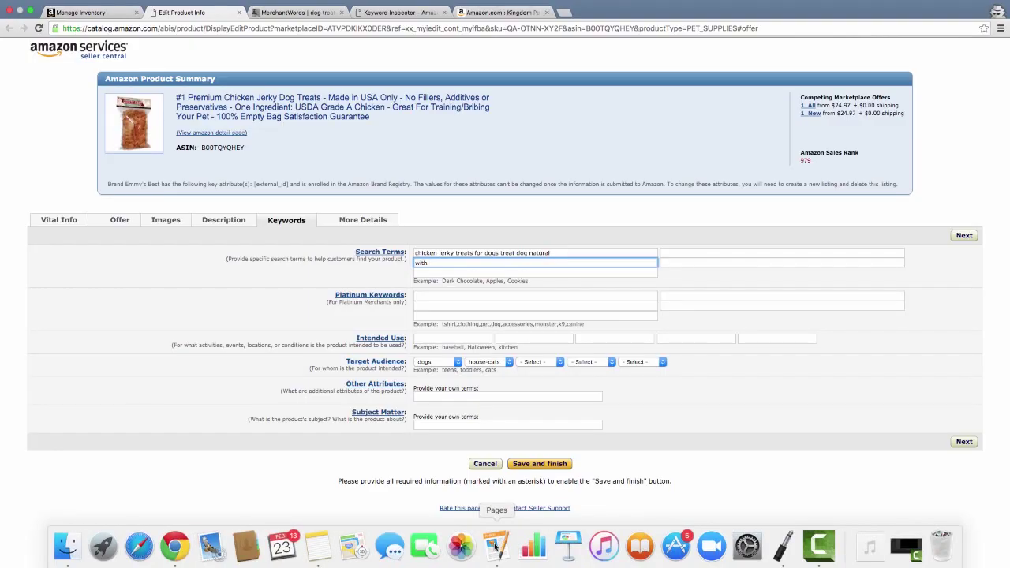
left_click(495, 536)
left_click(429, 87)
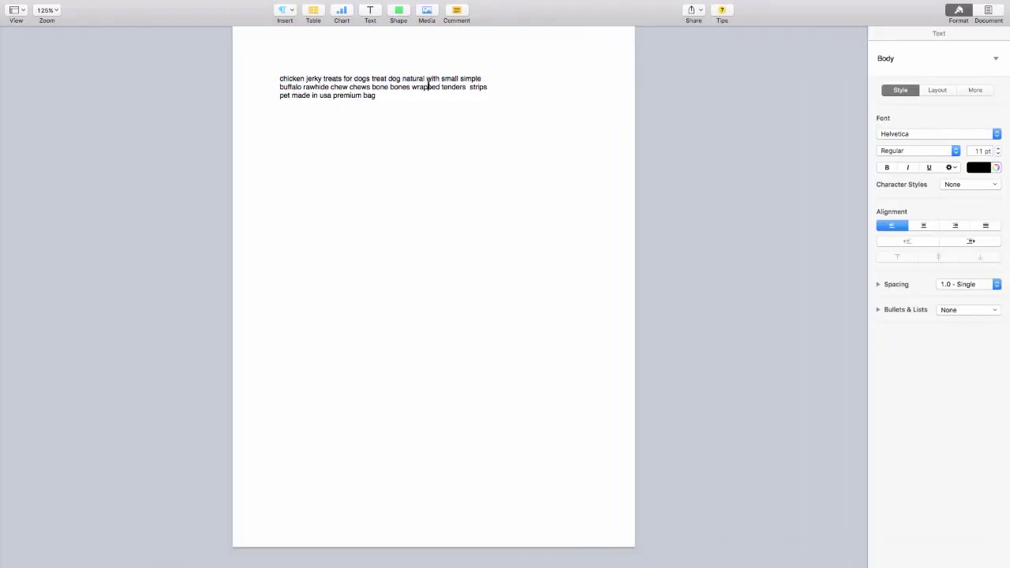
left_click_drag(440, 78, 491, 78)
key("super+c")
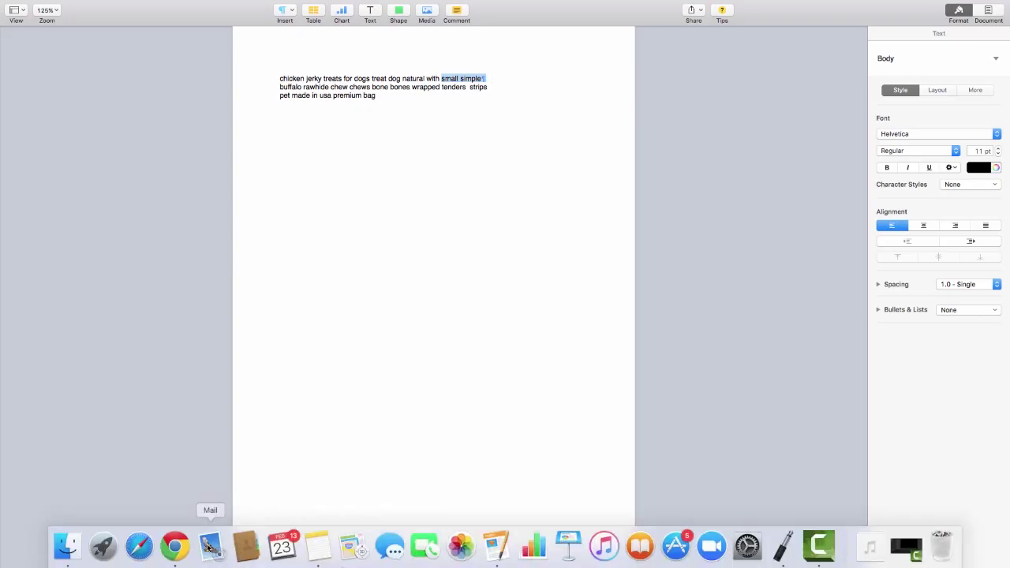
left_click(175, 548)
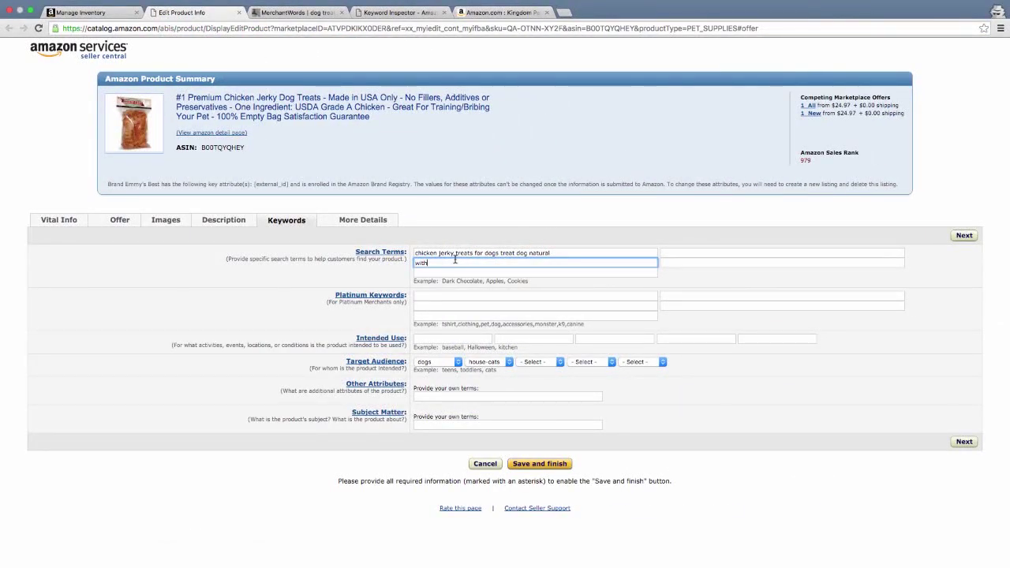
key("super+v")
Copy the second keyword line from Pages and add "buffalo rawhide chew chews bone" to the second Search Terms field in Chrome.
left_click(489, 540)
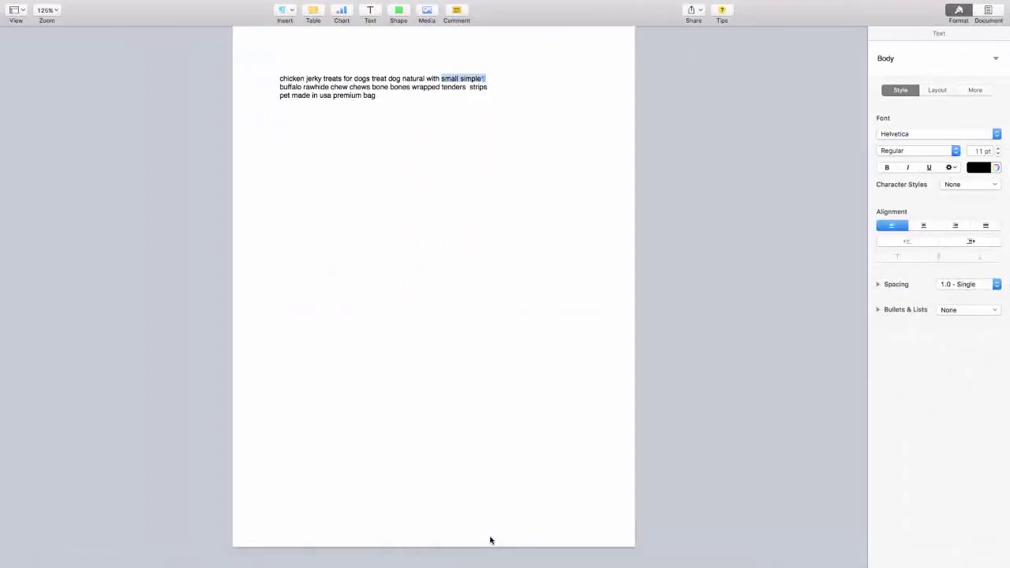
left_click(279, 85)
left_click_drag(277, 88, 498, 89)
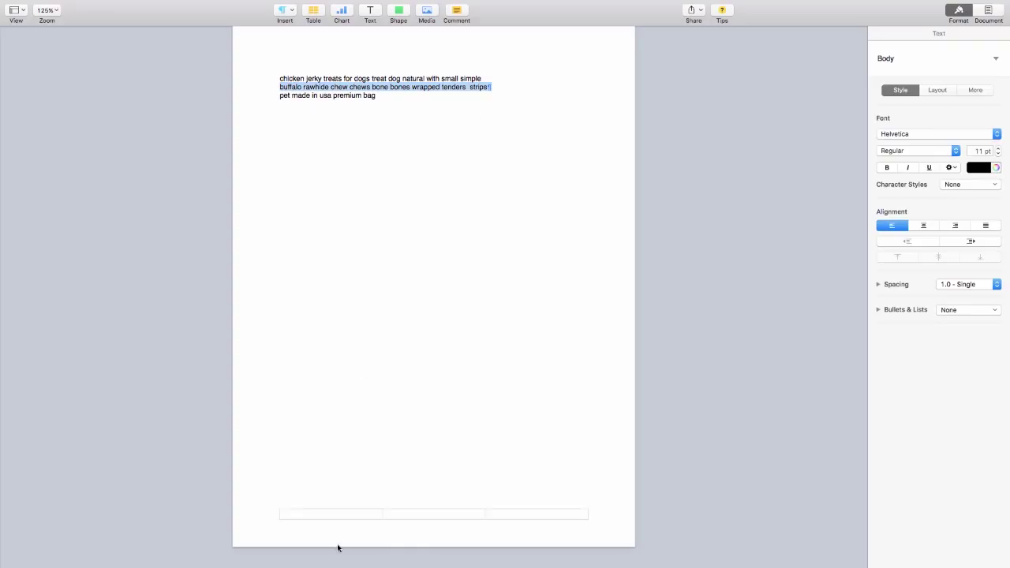
mouse_move(339, 552)
left_click(178, 548)
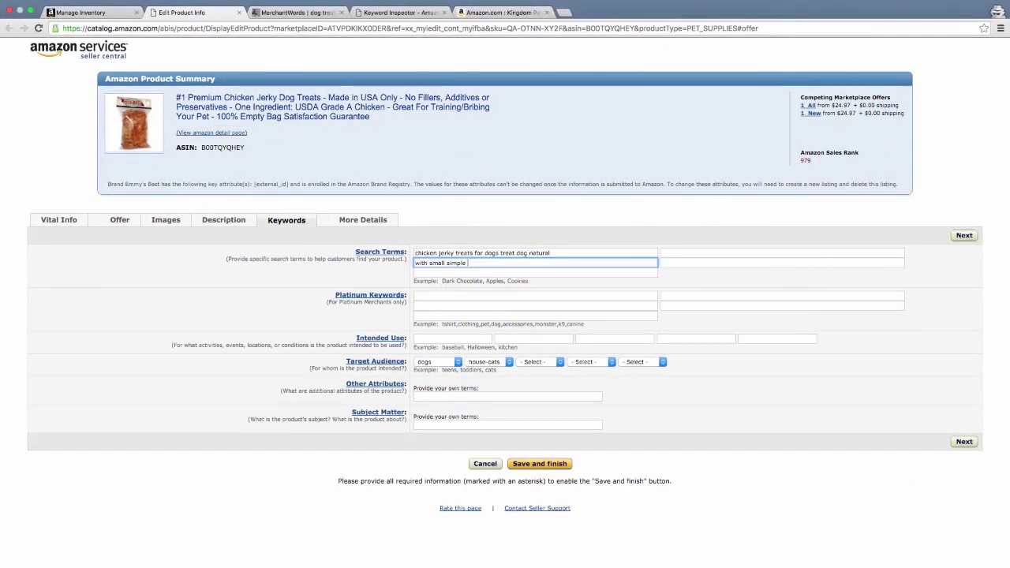
type("buffalo rawhide chew chews bone")
Copy "bones wrapped tenders strips" from the second keyword line in Pages and paste it into the third Search Terms field in Chrome.
mouse_move(462, 562)
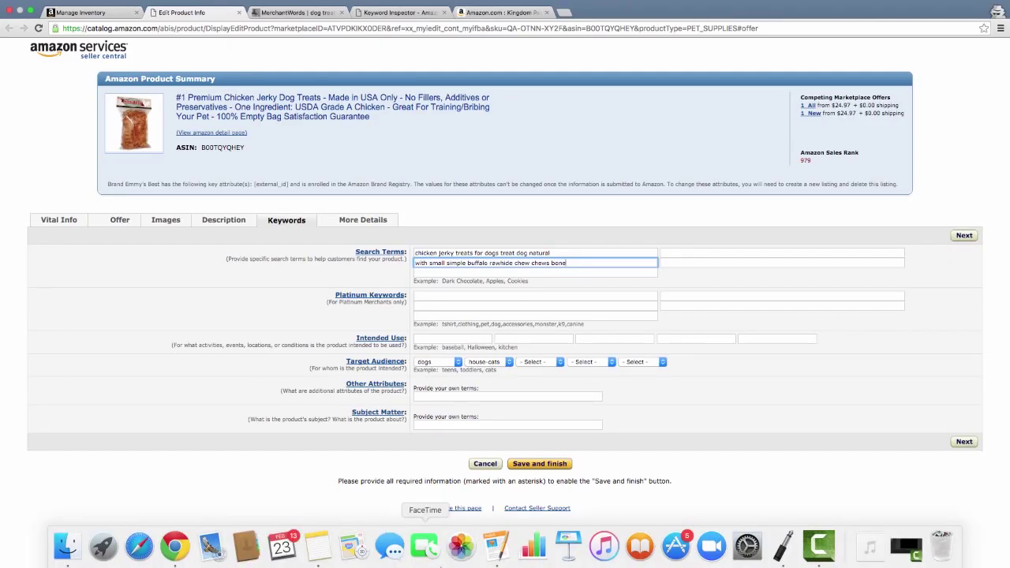
left_click(495, 544)
left_click(386, 140)
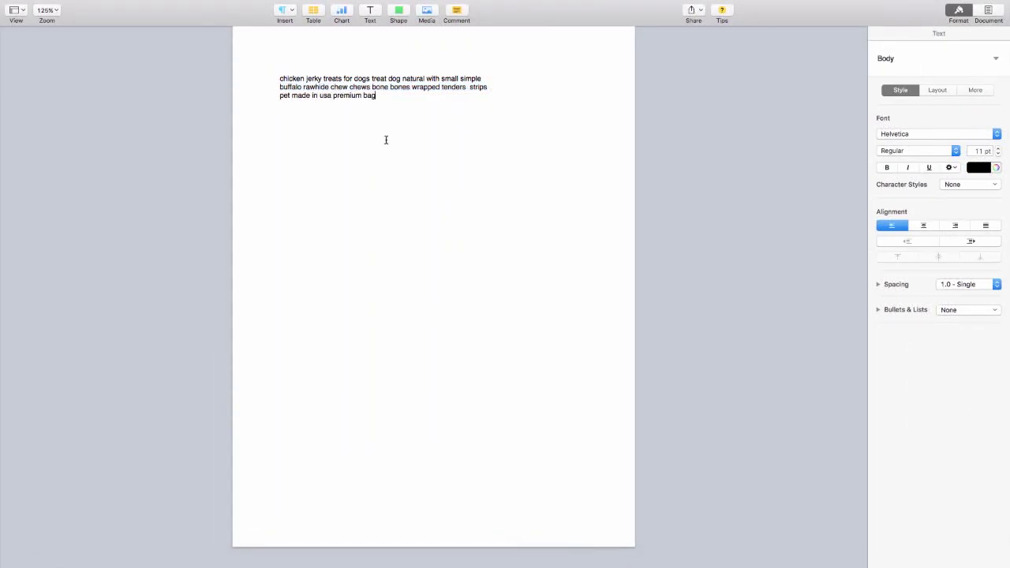
left_click_drag(390, 85, 526, 85)
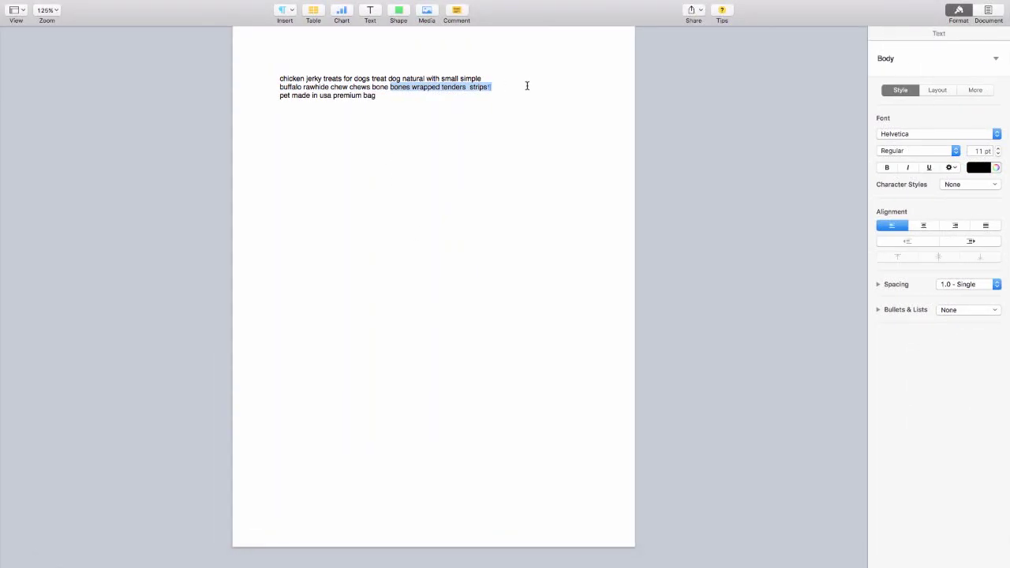
mouse_move(281, 562)
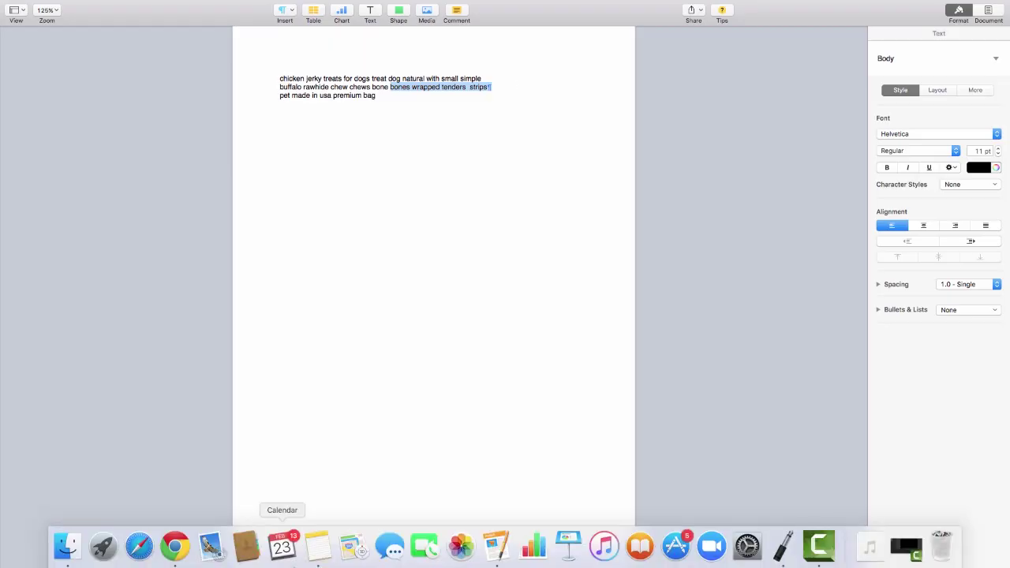
left_click(173, 545)
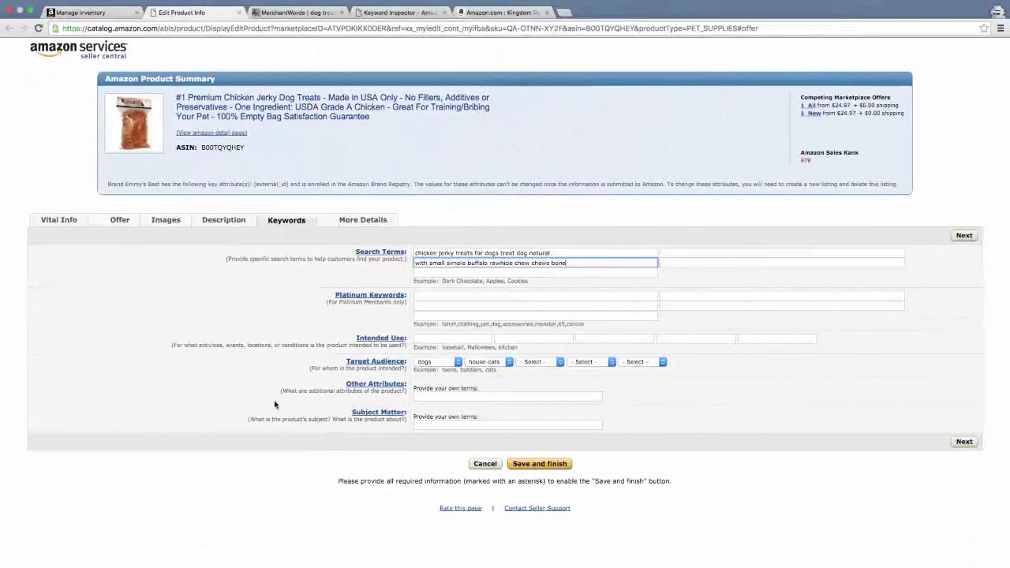
left_click(510, 271)
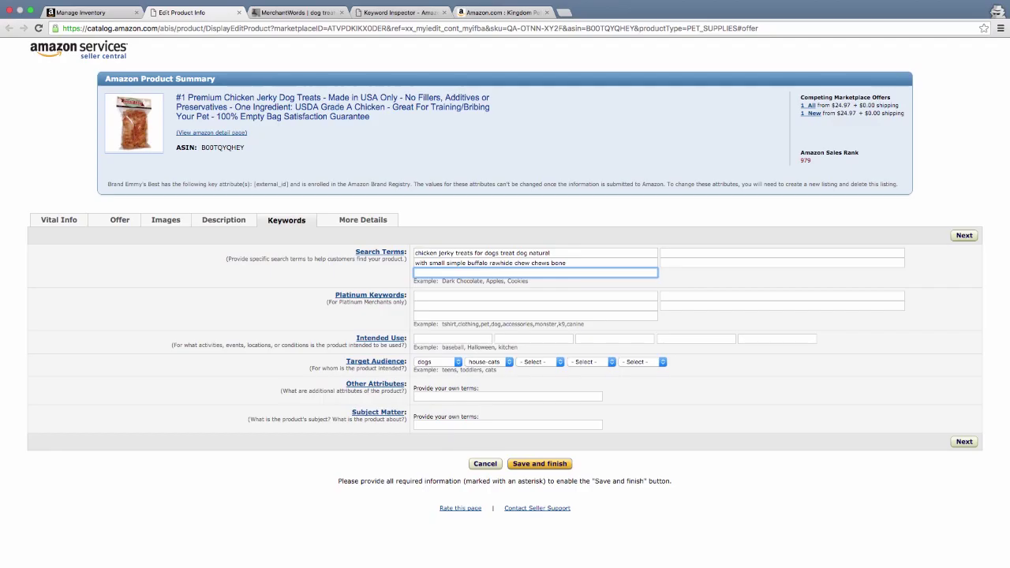
type("bones wrapped tenders  strips")
Add "of" after "natural" at the end of the first Search Terms field.
left_click(561, 252)
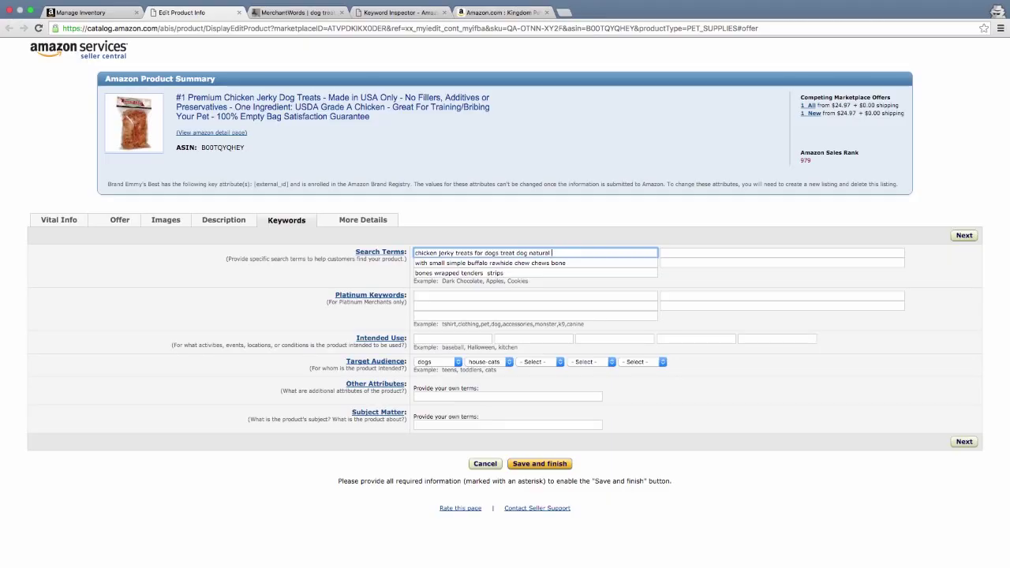
key("BackSpace")
key("BackSpace")
left_click(606, 265)
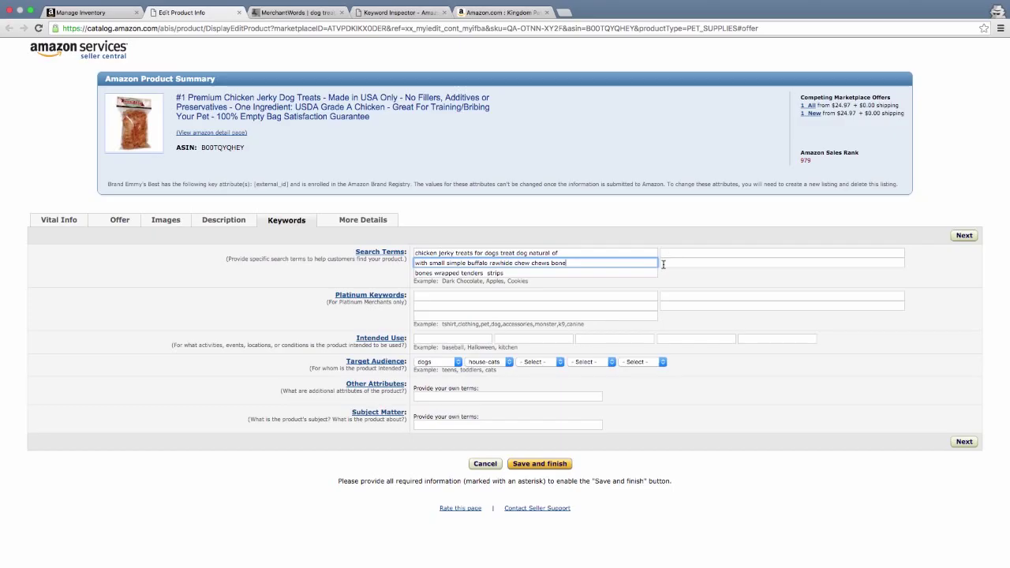
Remove the extra space between "tenders" and "strips" in the third Search Terms field.
left_click(513, 272)
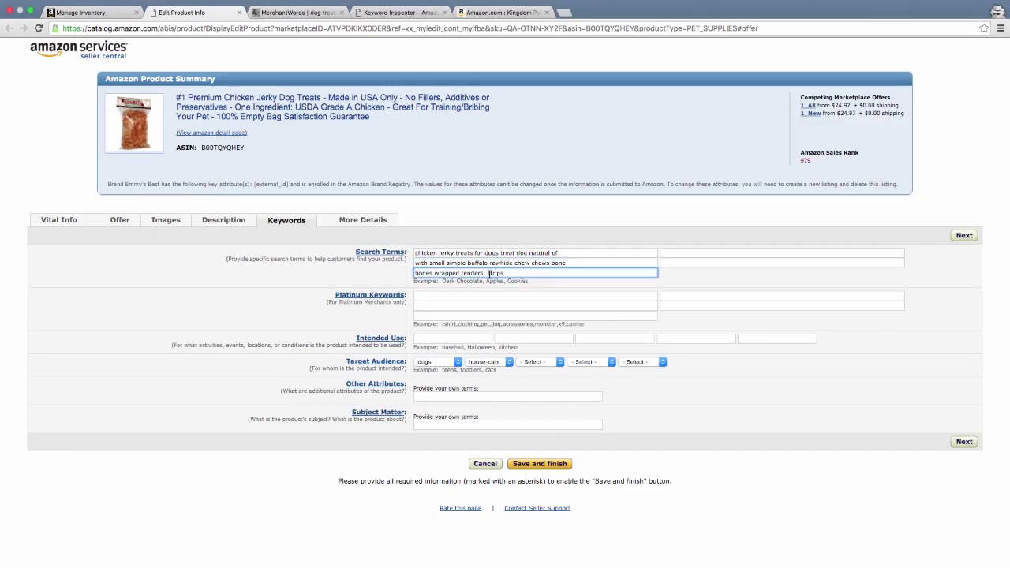
left_click(490, 273)
key("BackSpace")
left_click(504, 273)
mouse_move(614, 4)
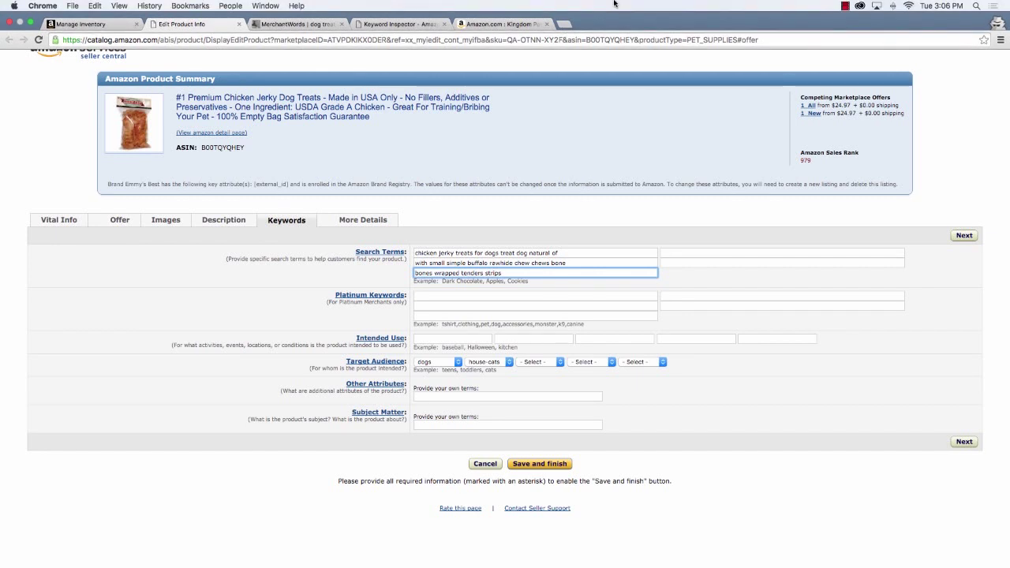